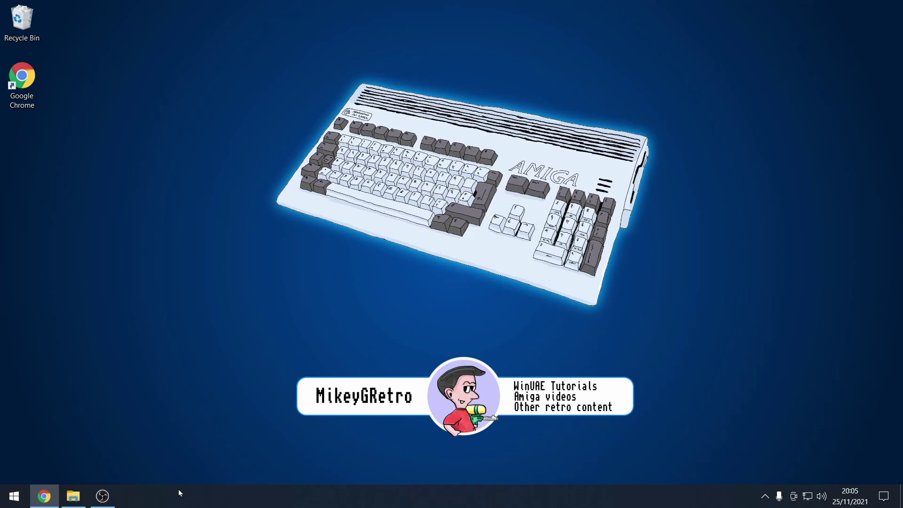
Step: Launch winuae64.exe from the WinUAE folder, load the iGame-tutorial configuration and start the emulation
left_click(73, 497)
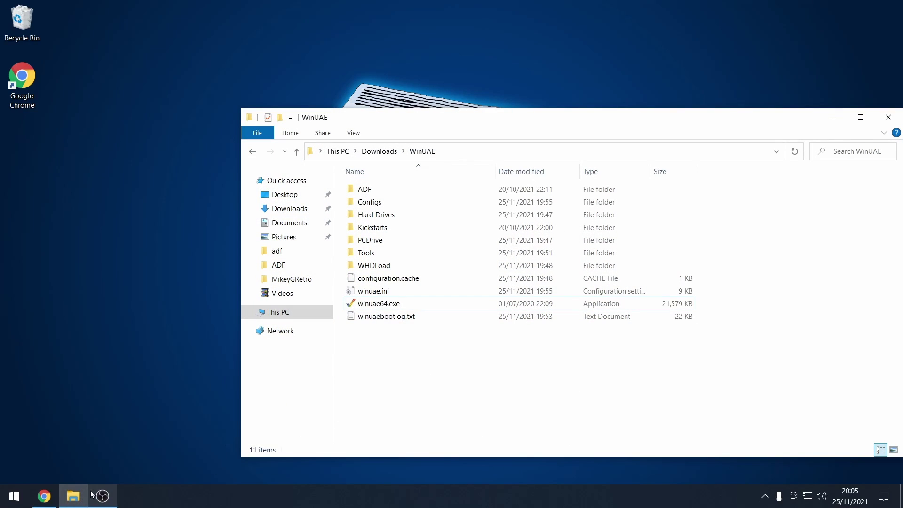
mouse_move(93, 494)
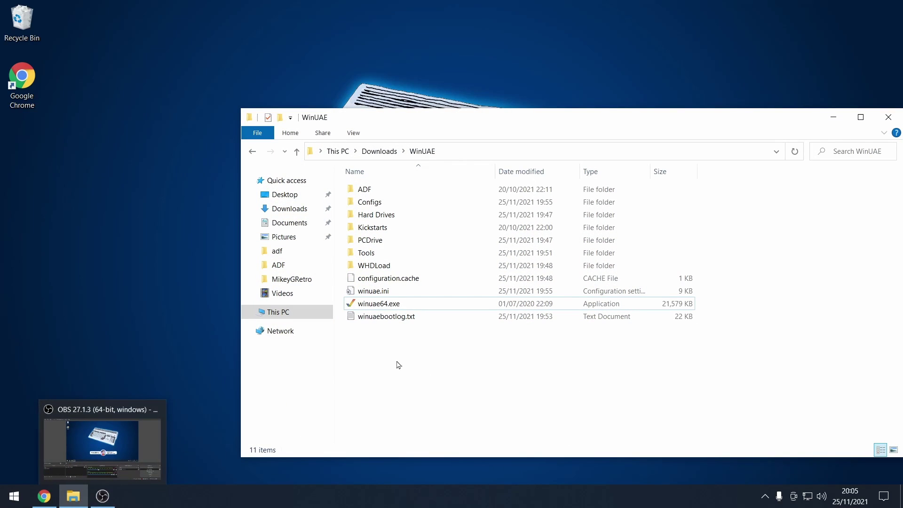
double_click(400, 305)
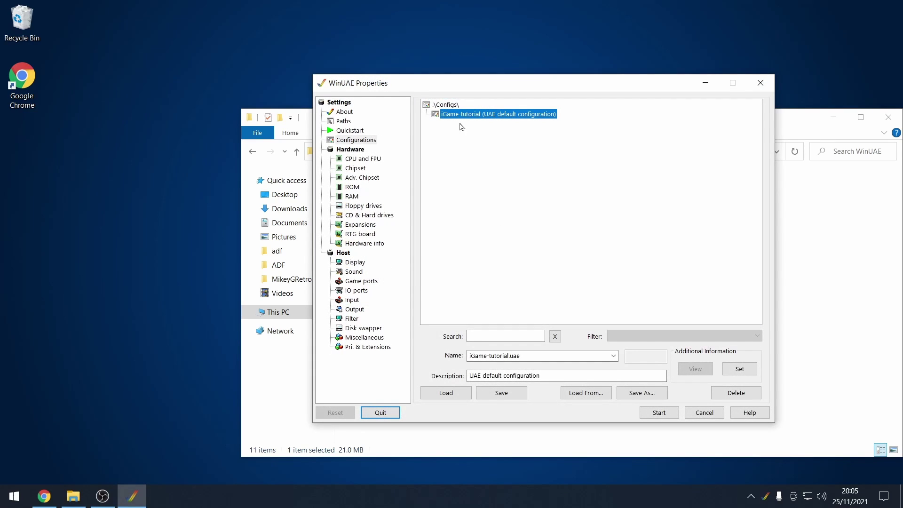
left_click(446, 395)
left_click(659, 413)
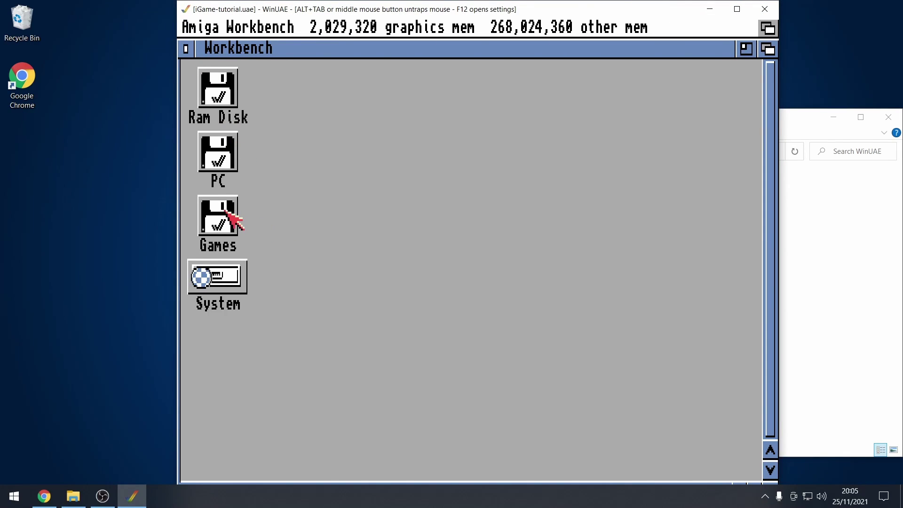
Step: Run Gods from its drawer on the Games drive, and close the Gods and Games windows after leaving the game
double_click(225, 211)
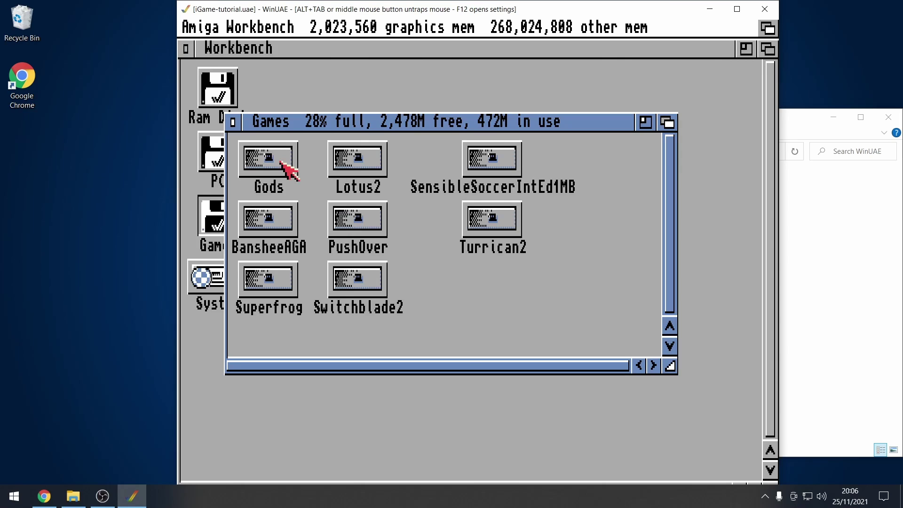
double_click(283, 166)
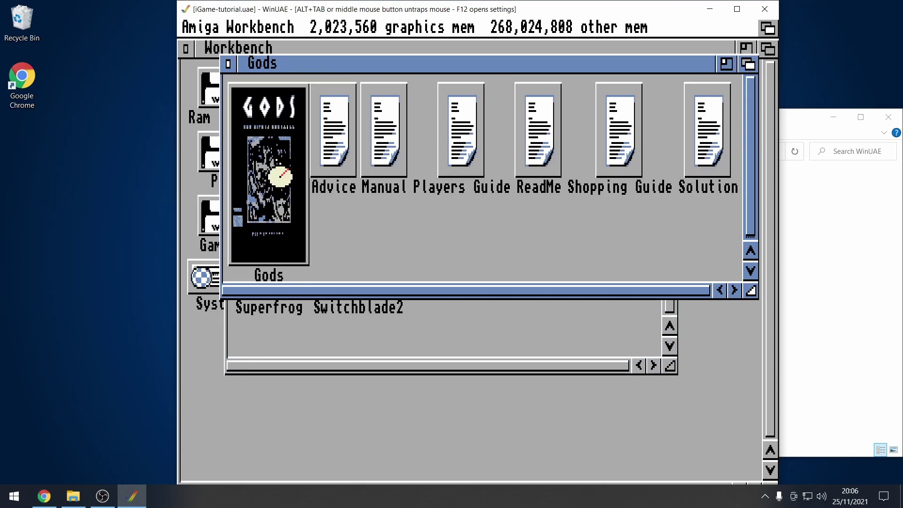
left_click_drag(308, 73, 324, 142)
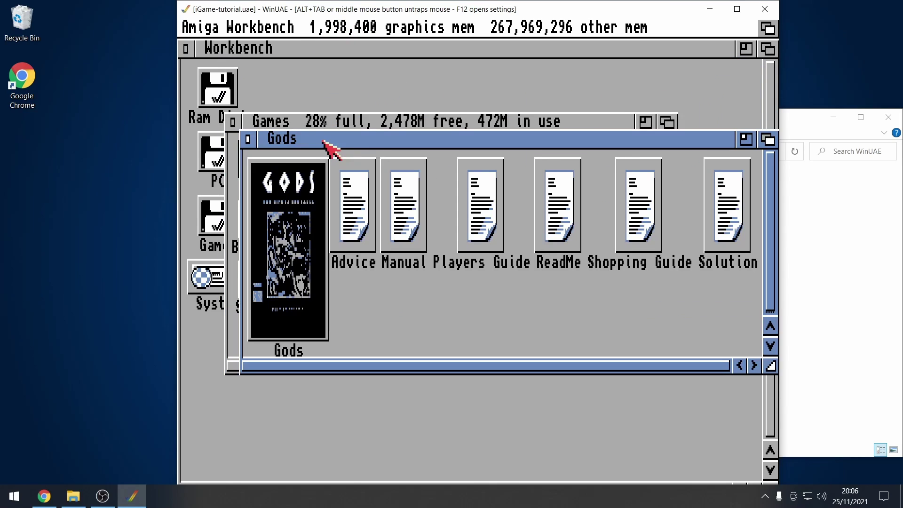
double_click(287, 294)
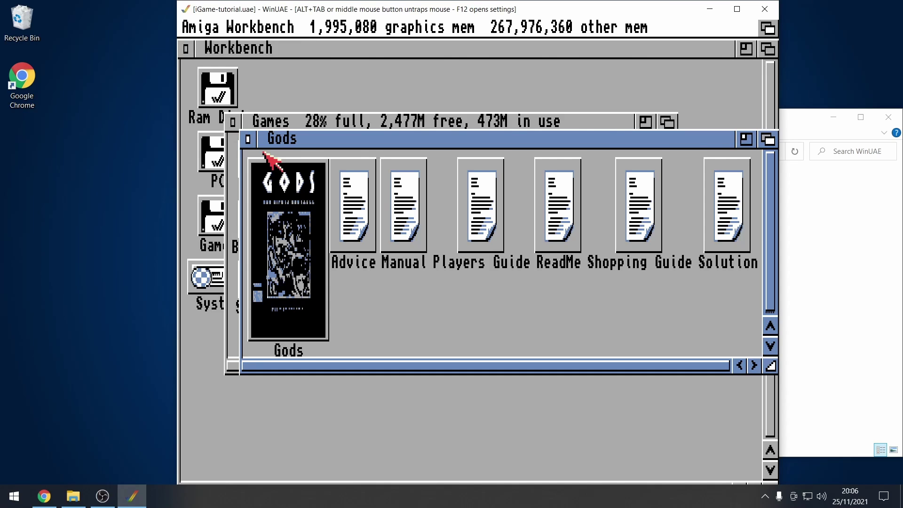
left_click(248, 139)
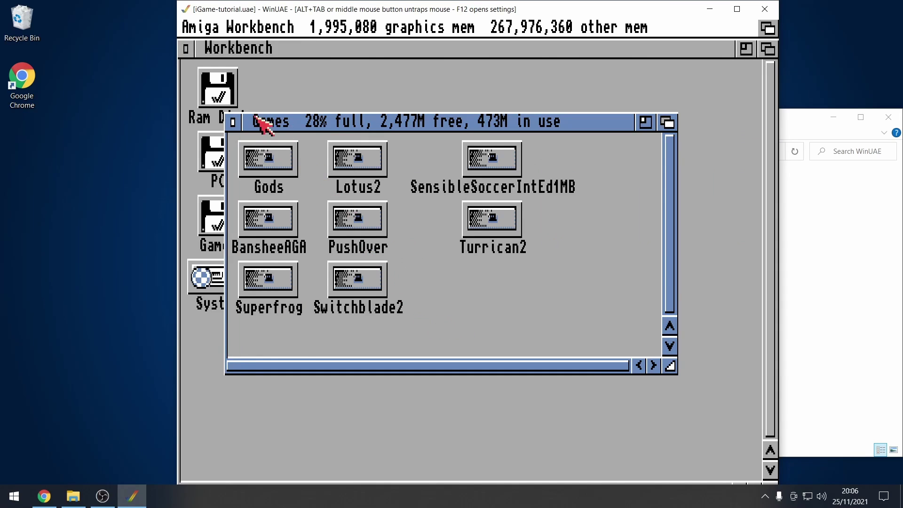
left_click(232, 122)
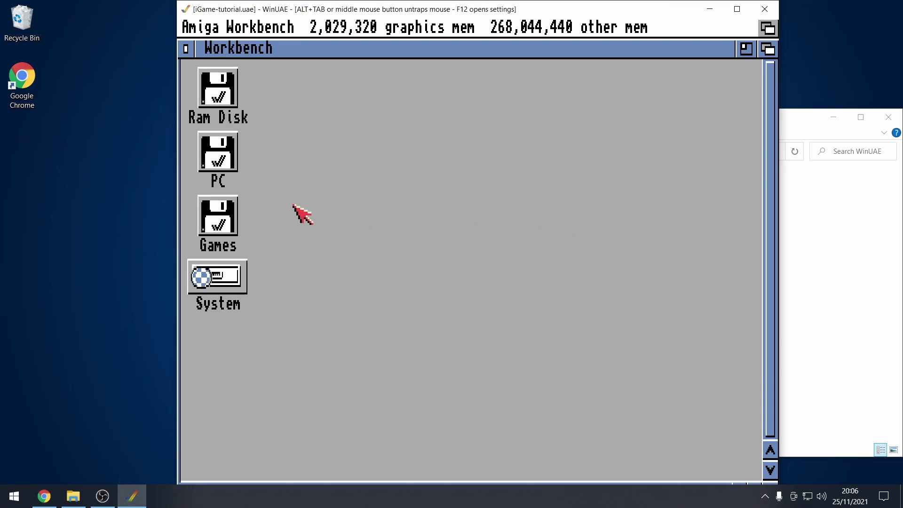
Step: Review the emulator's CPU and FPU settings and its mounted hard drives, including the PC0 entry
key("F12")
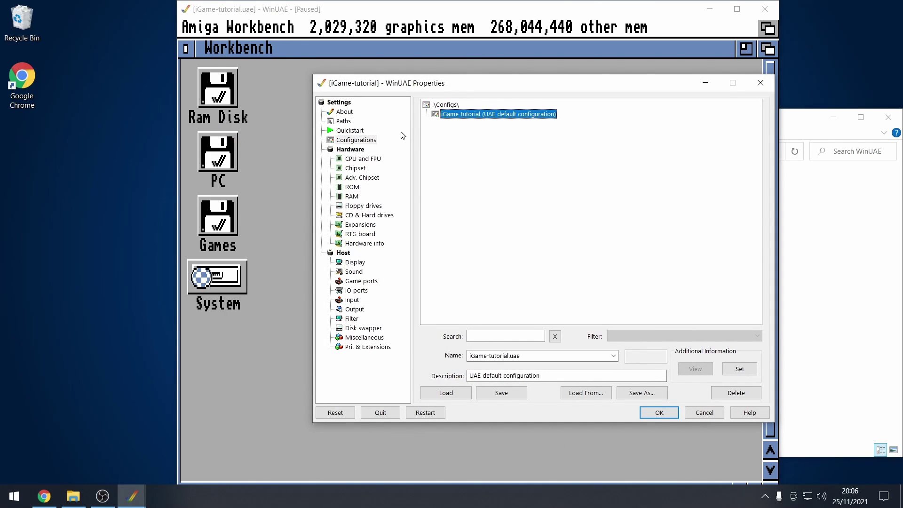
left_click(368, 141)
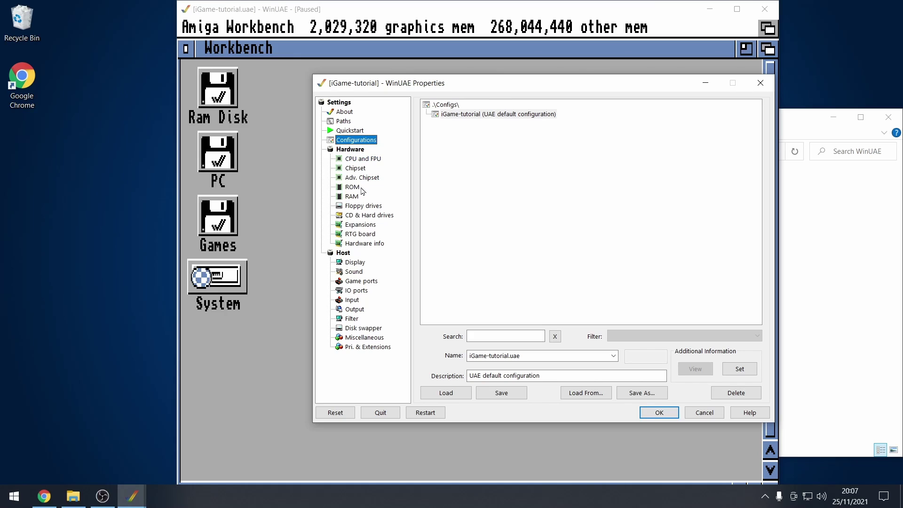
left_click(363, 158)
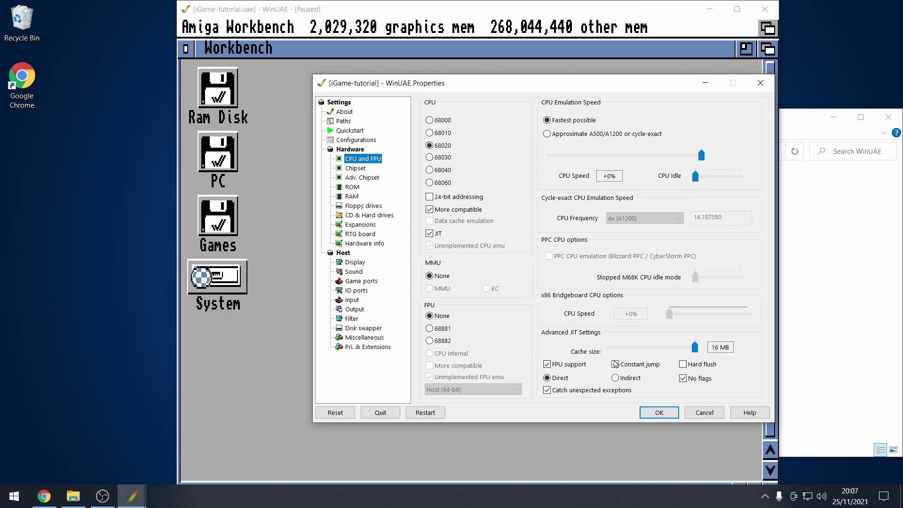
left_click(369, 215)
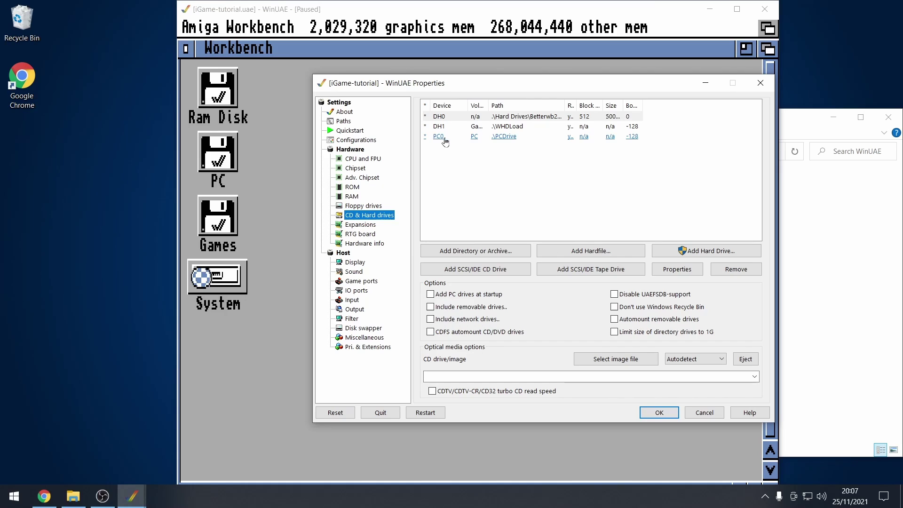
left_click(528, 140)
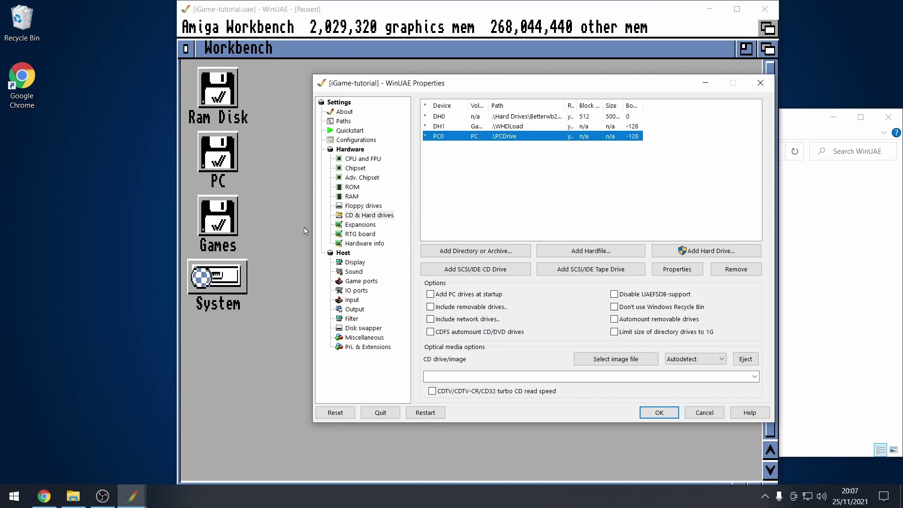
Step: Switch to File Explorer, open the PCDrive folder and move its window clear of the mounted drive list
left_click(838, 250)
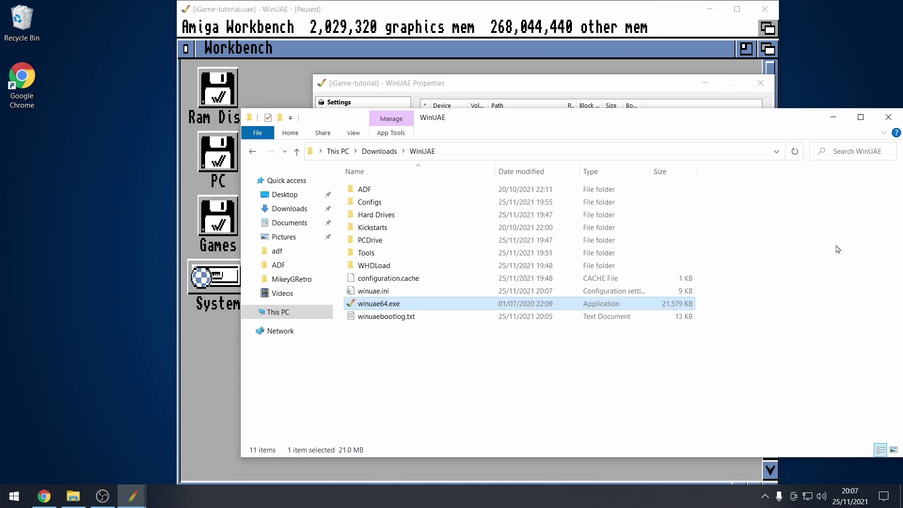
double_click(370, 240)
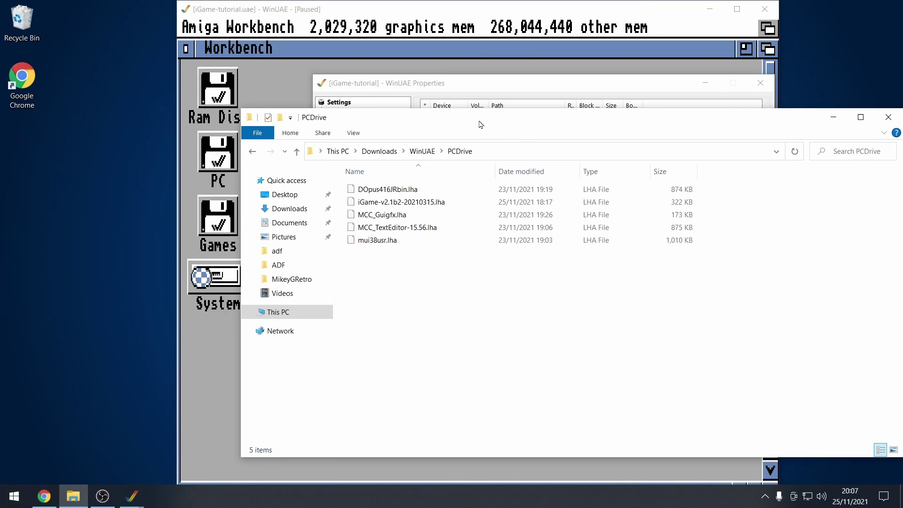
left_click_drag(481, 124, 620, 184)
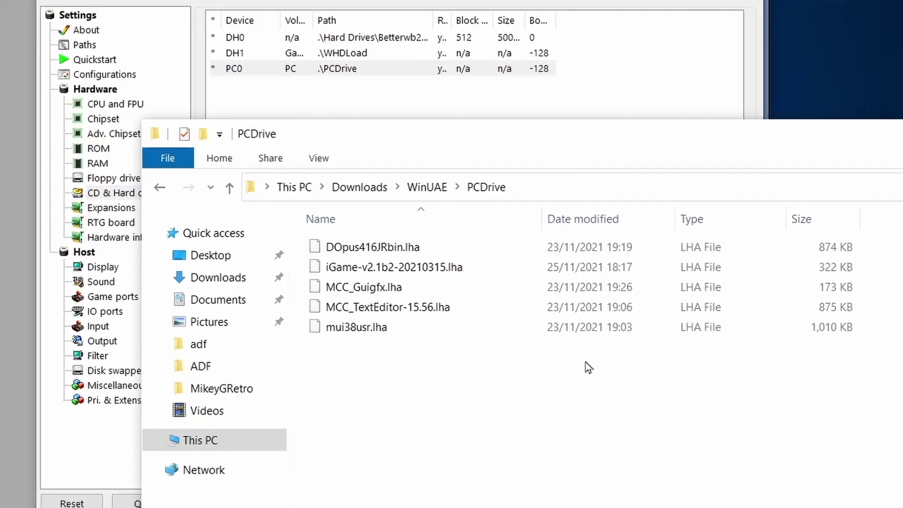
Step: Examine the Directory Opus, iGame, MCC_Guigfx, MCC_TextEditor and MUI 3.8 LHA archives in the PCDrive folder
left_click(355, 251)
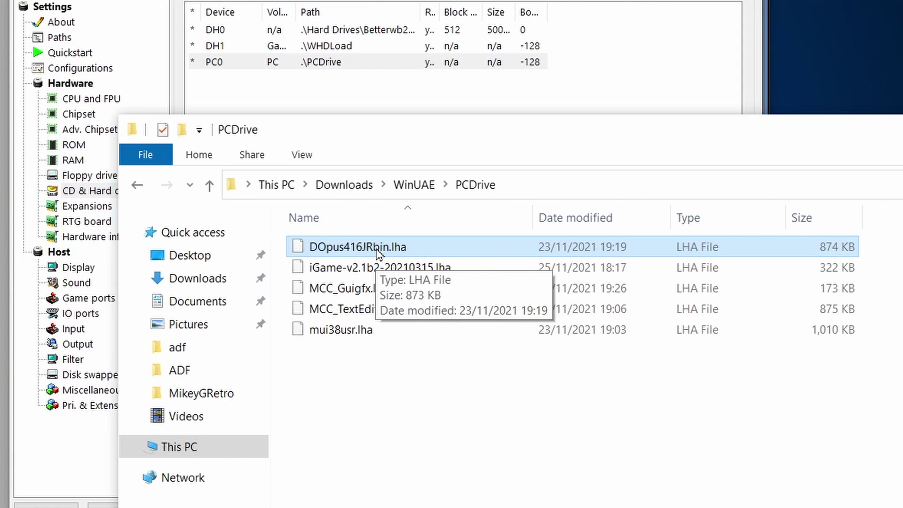
left_click(555, 416)
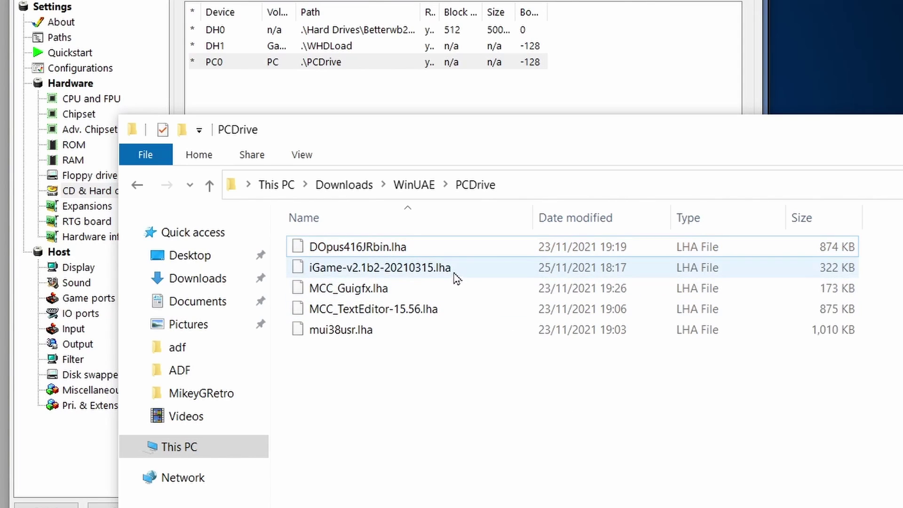
left_click(308, 275)
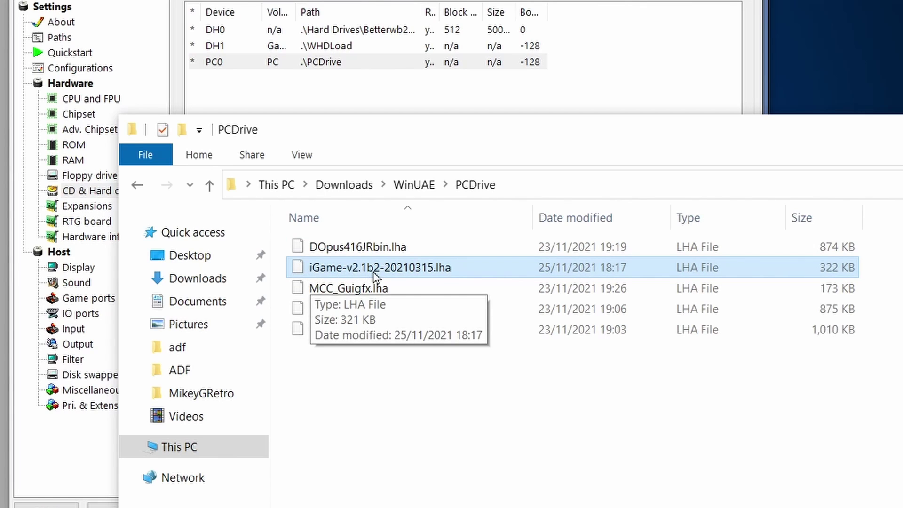
left_click(567, 406)
left_click(334, 295)
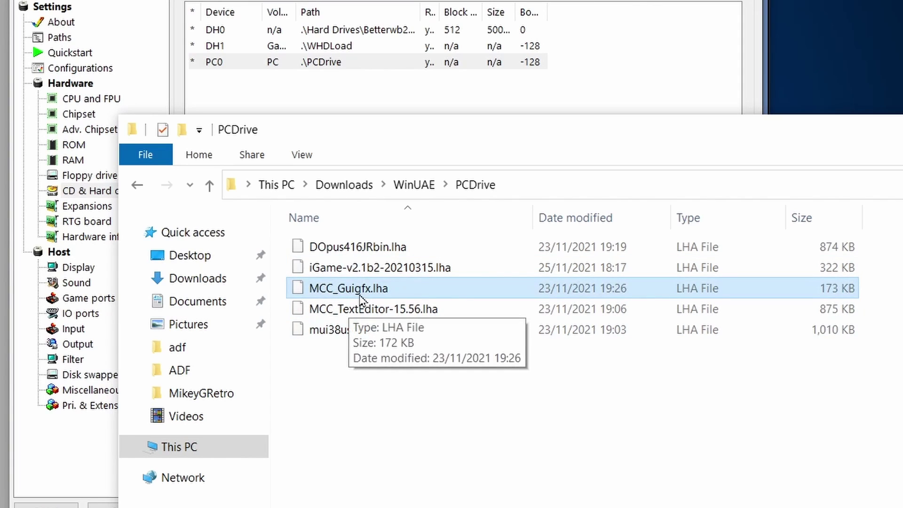
left_click(487, 391)
left_click(337, 312)
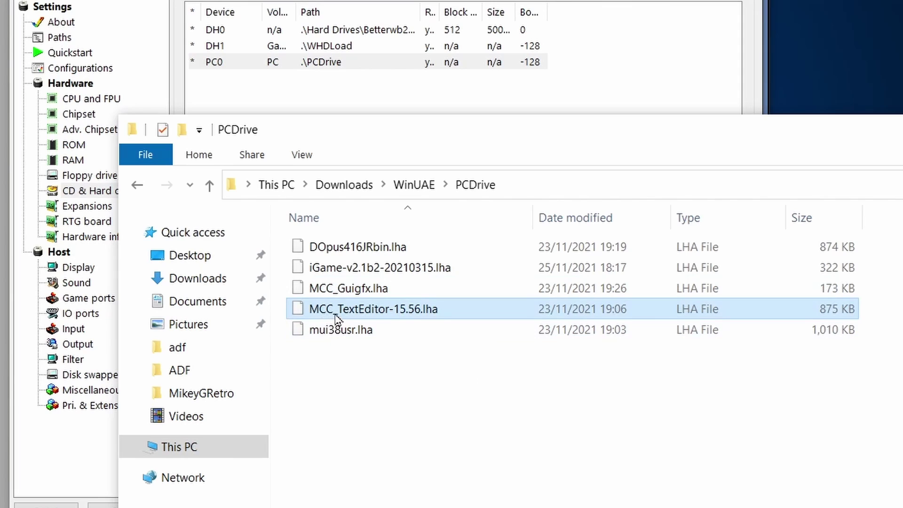
left_click(682, 472)
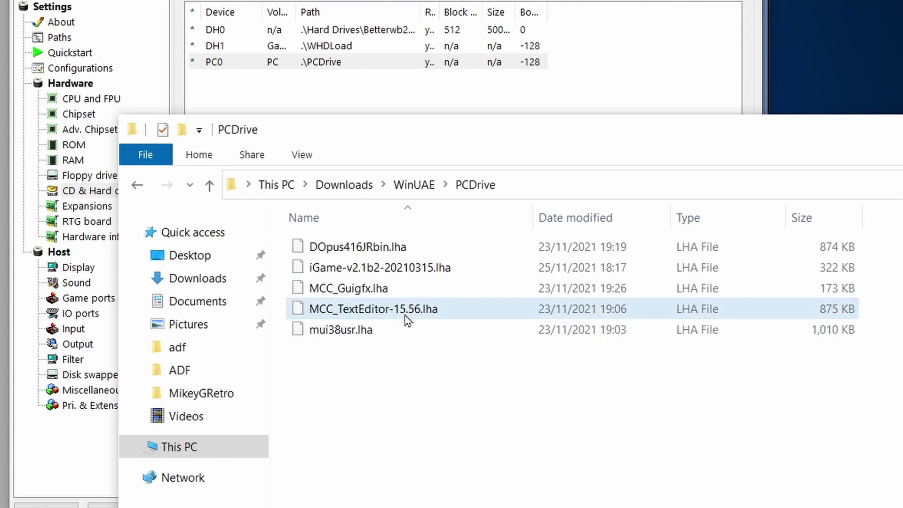
mouse_move(343, 289)
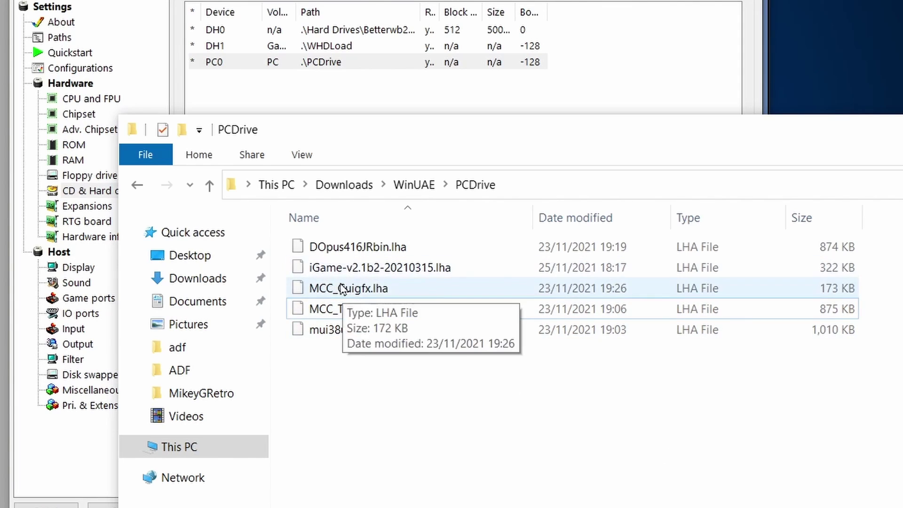
left_click(329, 336)
mouse_move(332, 337)
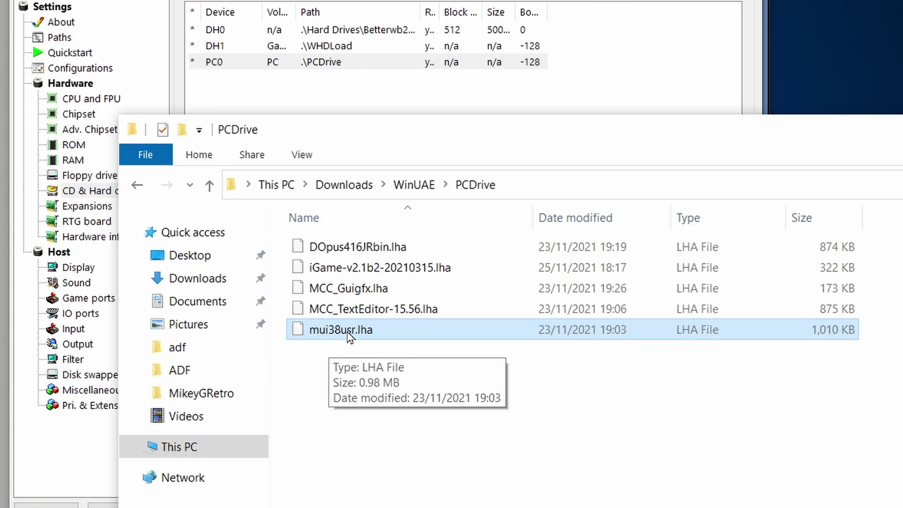
left_click(546, 424)
mouse_move(354, 313)
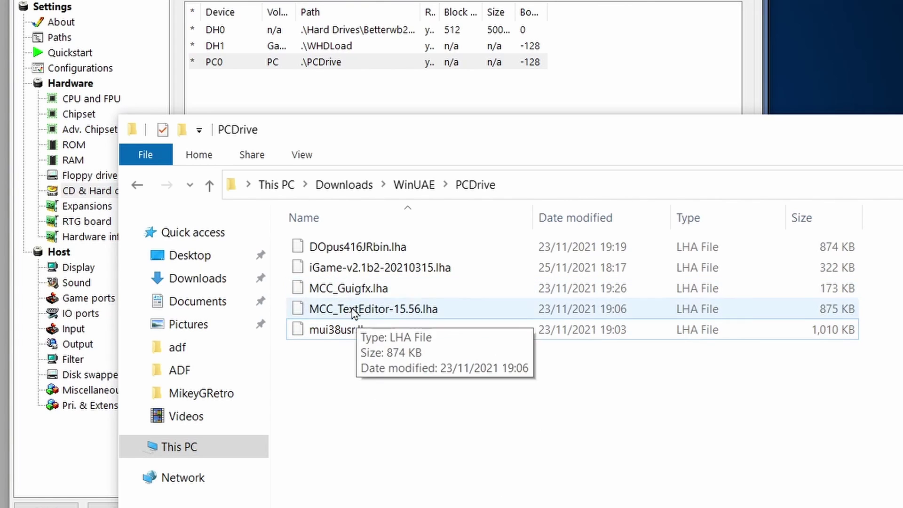
left_click(346, 331)
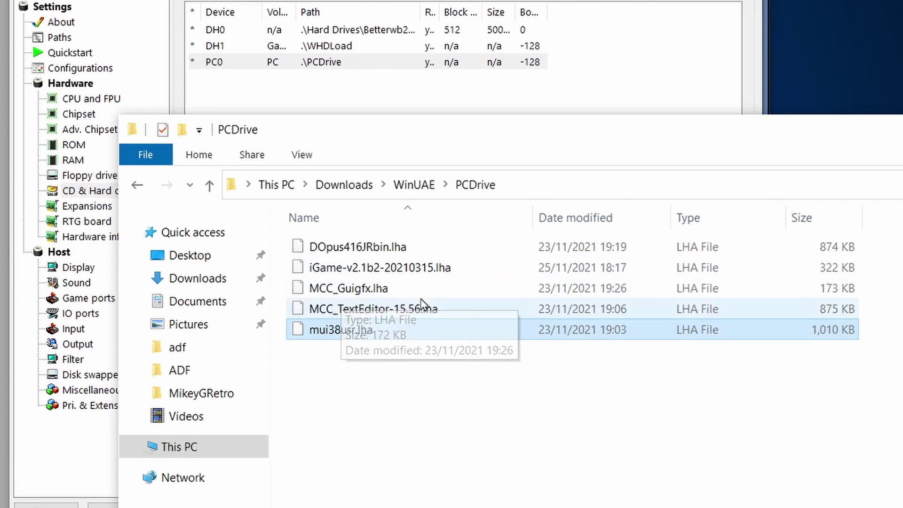
left_click(344, 269)
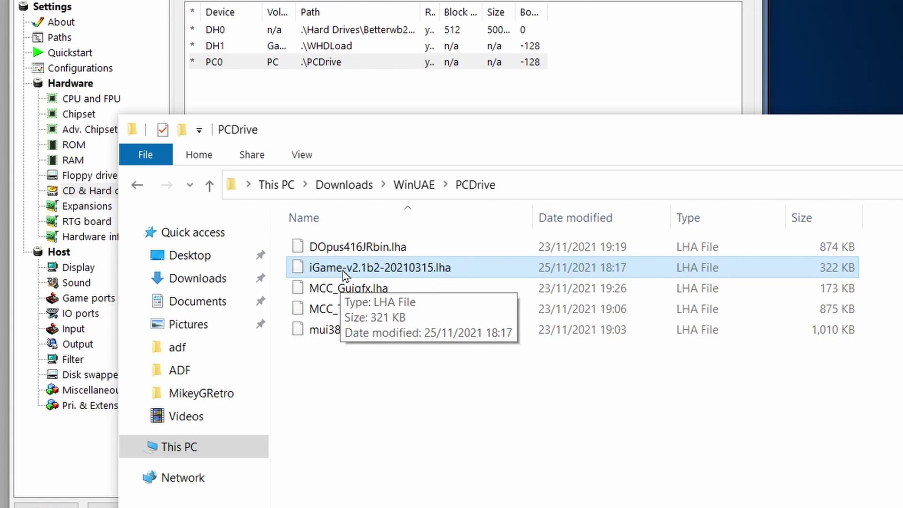
left_click(576, 412)
left_click_drag(423, 130, 360, 126)
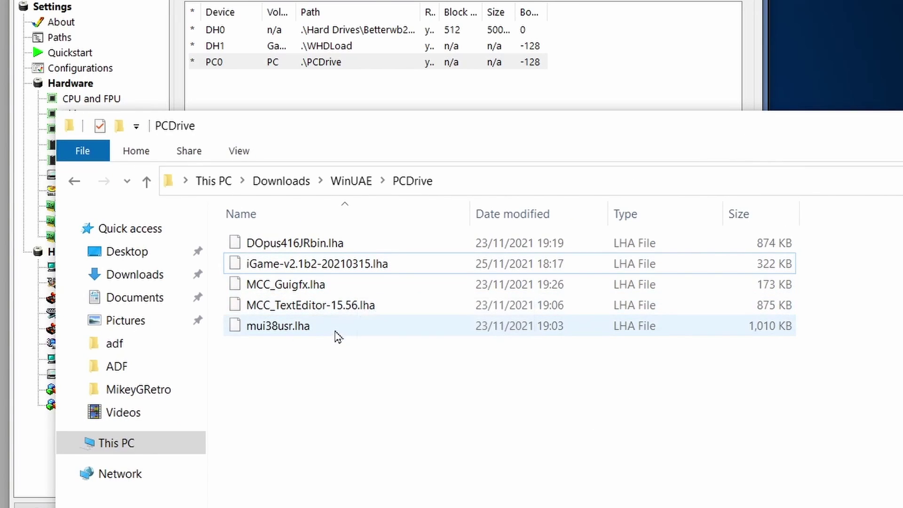
left_click(367, 270)
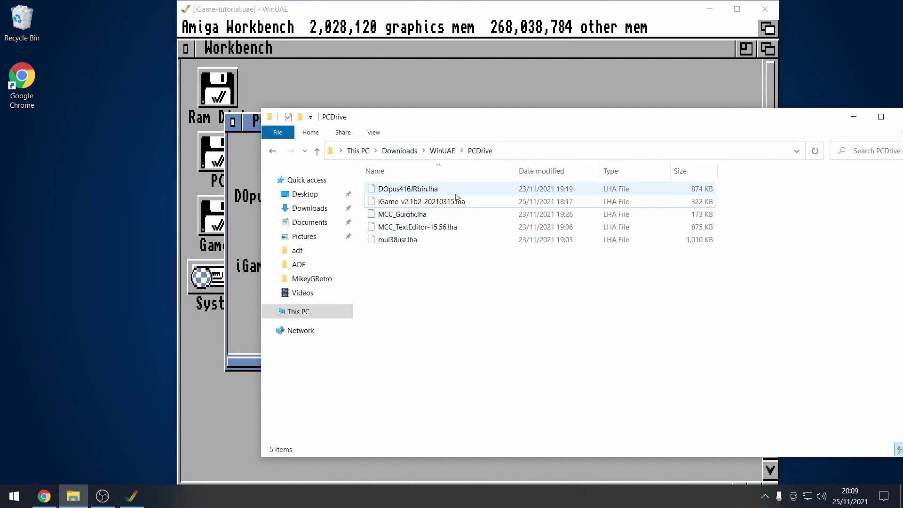
Step: View the 7-Zip options for all the LHA archives in the PCDrive folder without applying any of them
left_click_drag(504, 296, 401, 191)
right_click(402, 193)
mouse_move(429, 199)
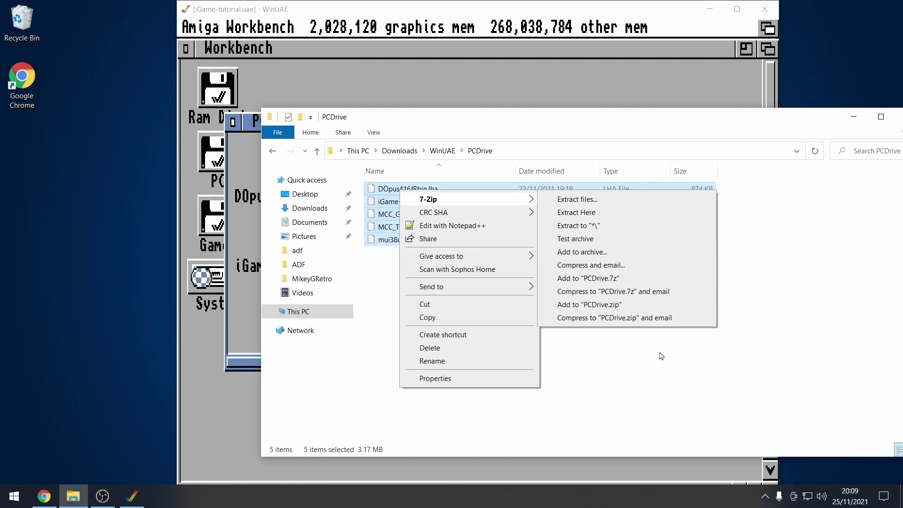
left_click(660, 378)
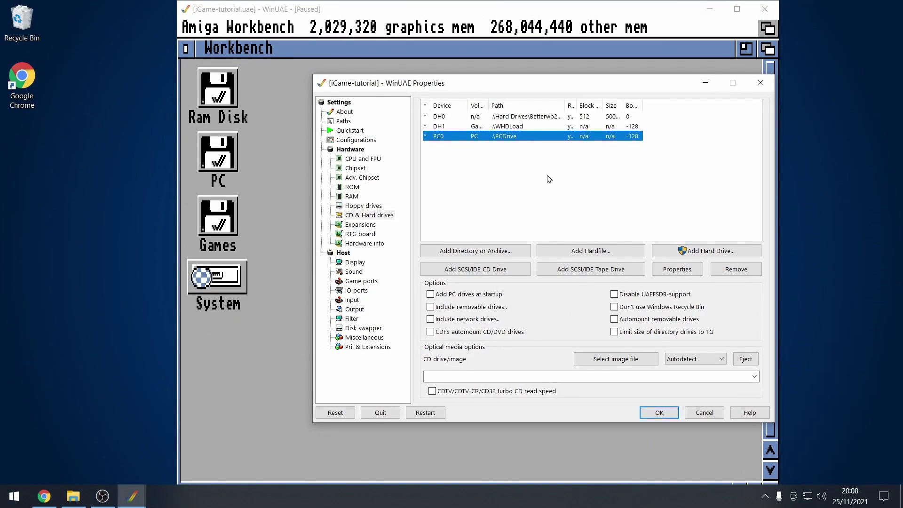
Step: Accept the emulator settings to resume the Amiga and open the PC drive on the Workbench
left_click(659, 412)
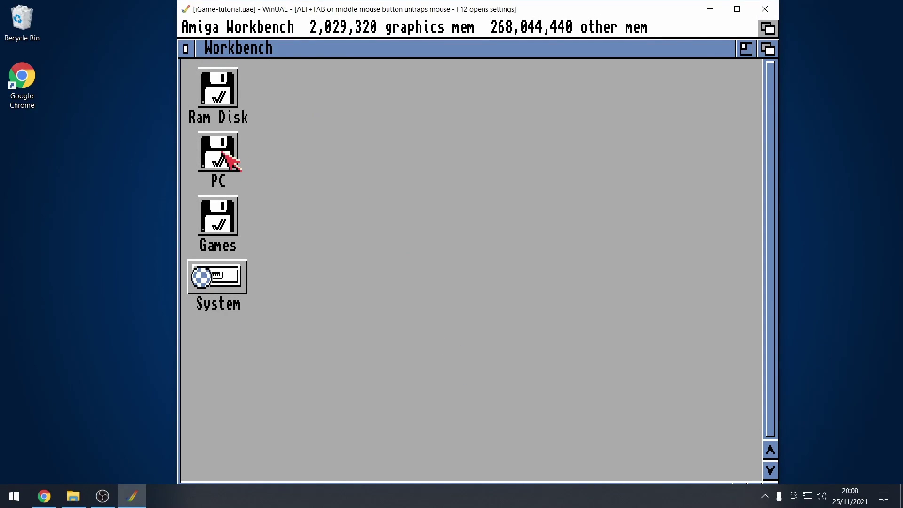
double_click(225, 153)
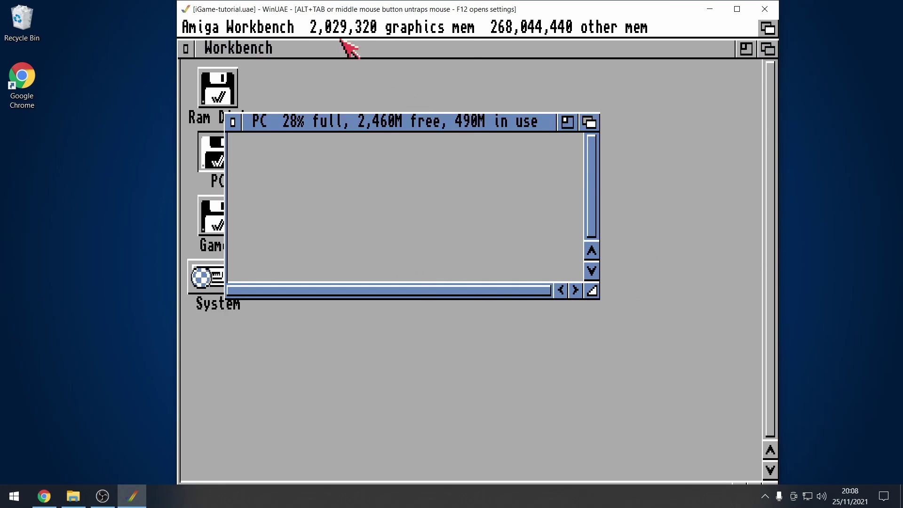
Step: Show all files in the PC drive window and enlarge it until every LHA archive fits
right_click(283, 21)
right_click(470, 189)
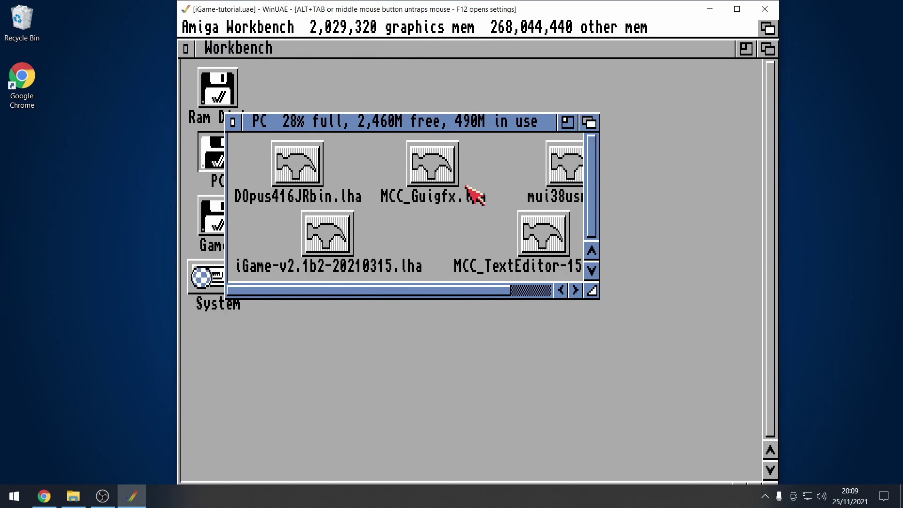
left_click_drag(593, 292, 719, 366)
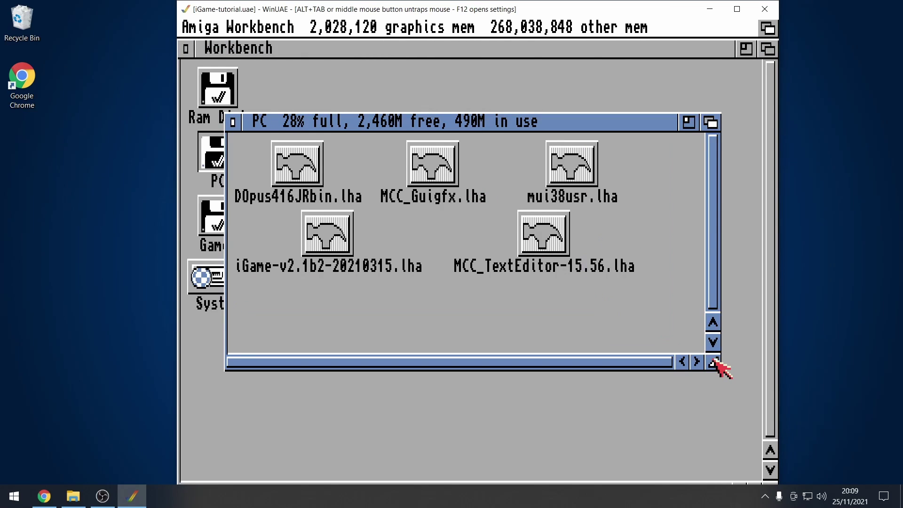
Step: Extract DOpus416JRbin.lha to RAM with the lha x command and dismiss the extraction output
left_click(306, 165)
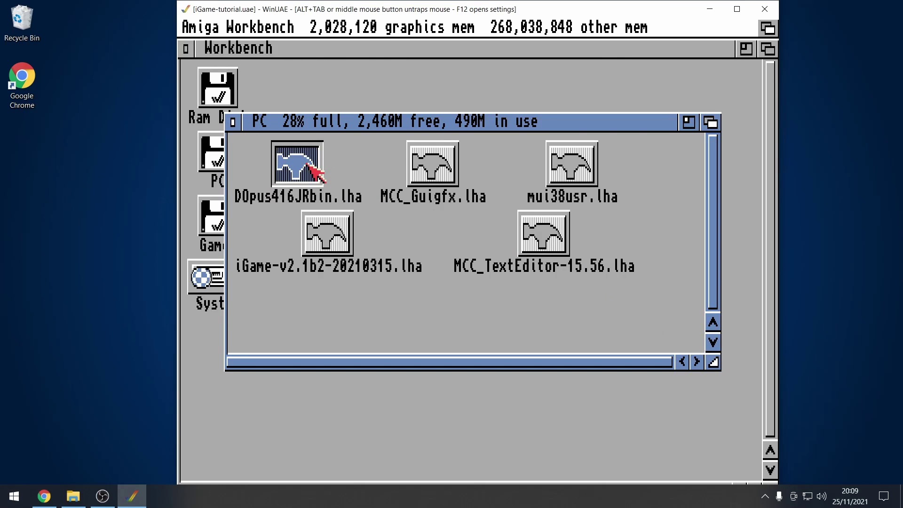
key("super+e")
key("Left")
key("Left")
key("Left")
key("Left")
key("Left")
key("Left")
key("Left")
key("Left")
key("Left")
key("Left")
key("Left")
key("Left")
key("Left")
key("Left")
key("Left")
key("Left")
key("Left")
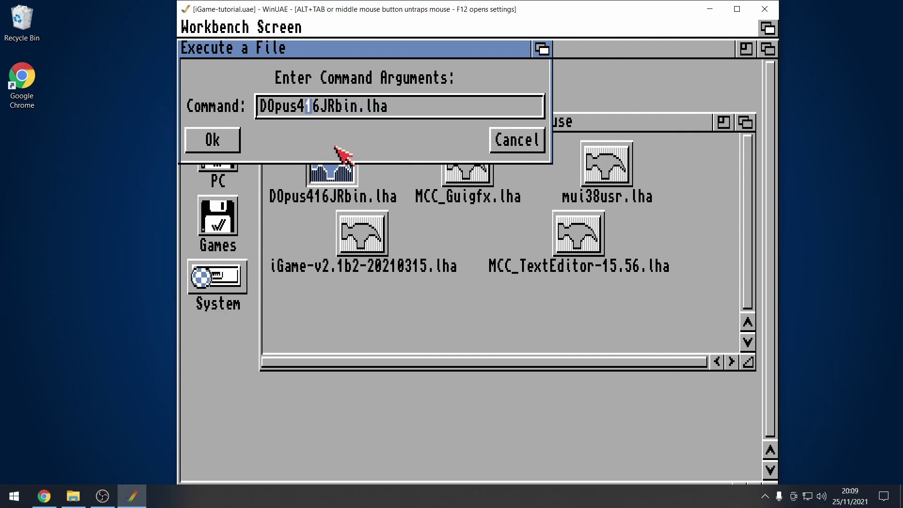
type("lha ")
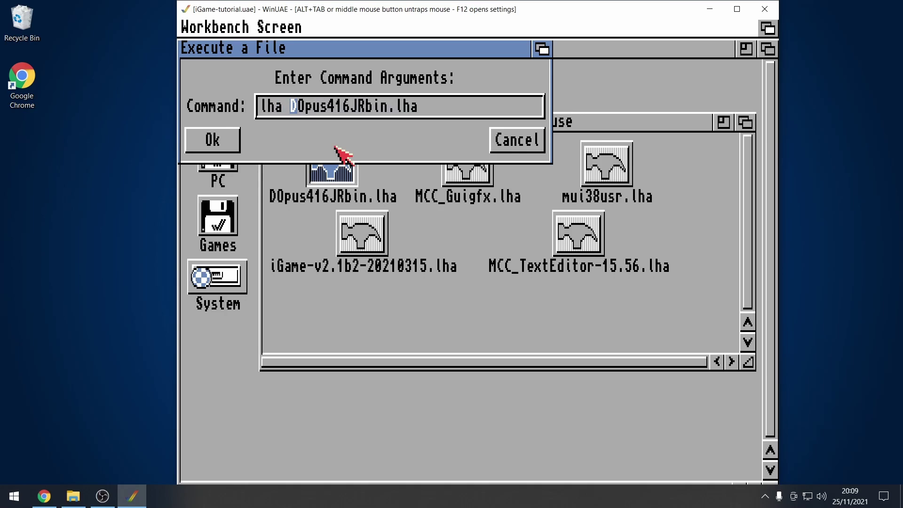
type("x")
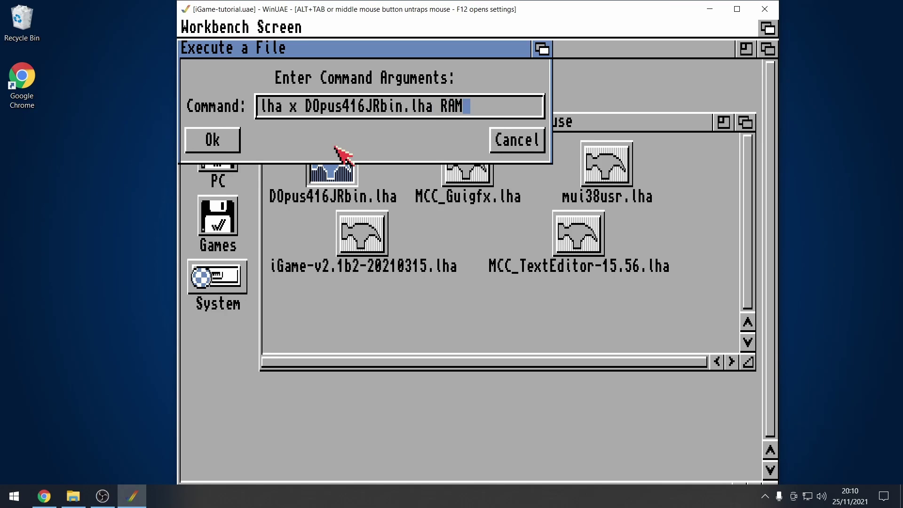
key("Return")
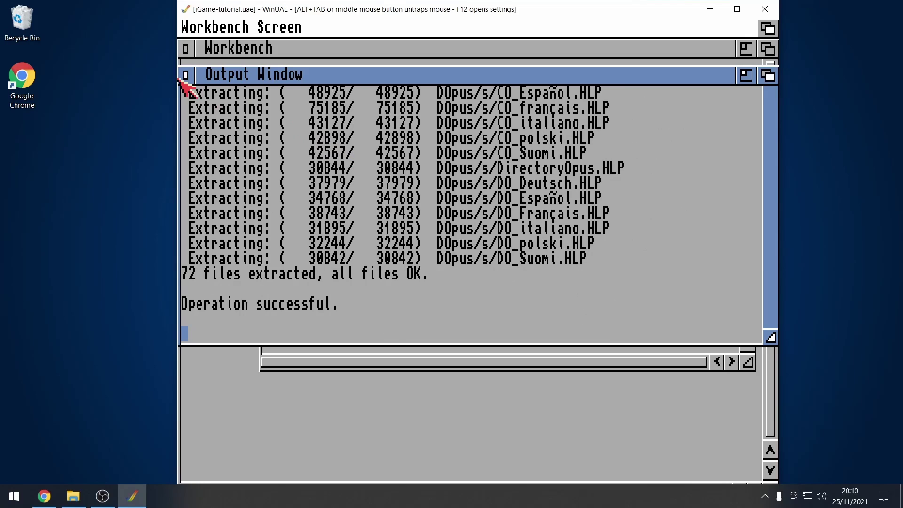
left_click(185, 76)
Step: Install Directory Opus from the DOpus drawer on the Ram Disk in Novice User mode, and close both drawer windows
double_click(231, 81)
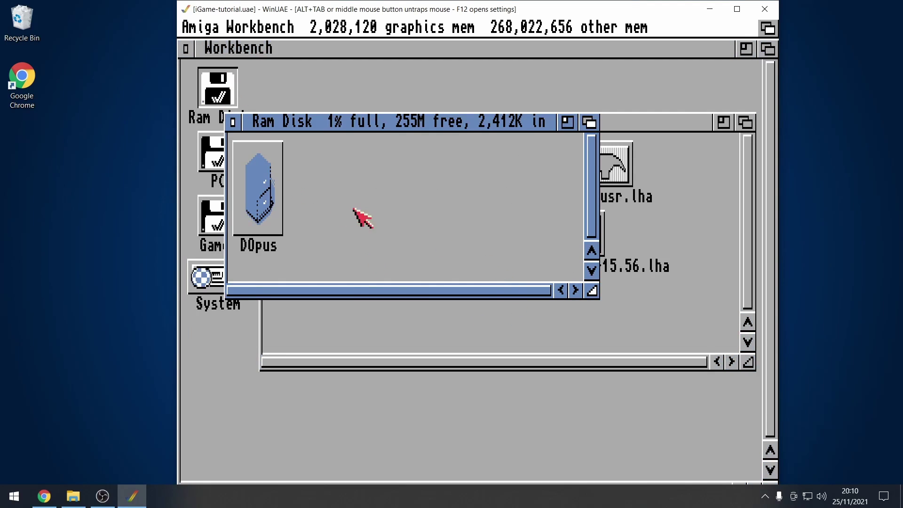
double_click(262, 188)
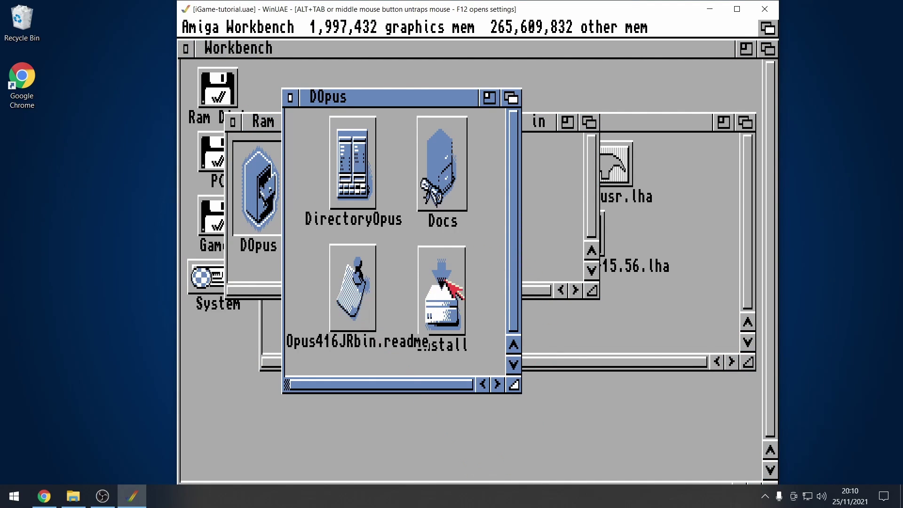
left_click(444, 282)
double_click(445, 280)
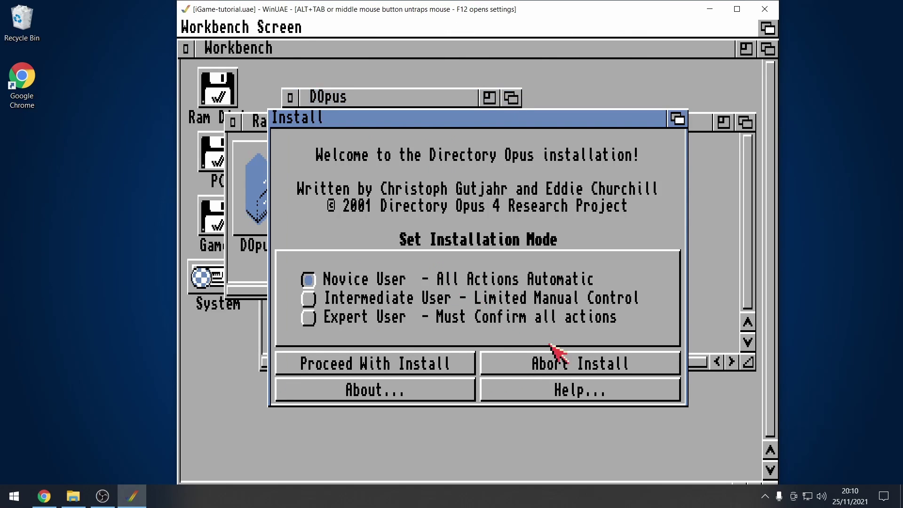
left_click(376, 364)
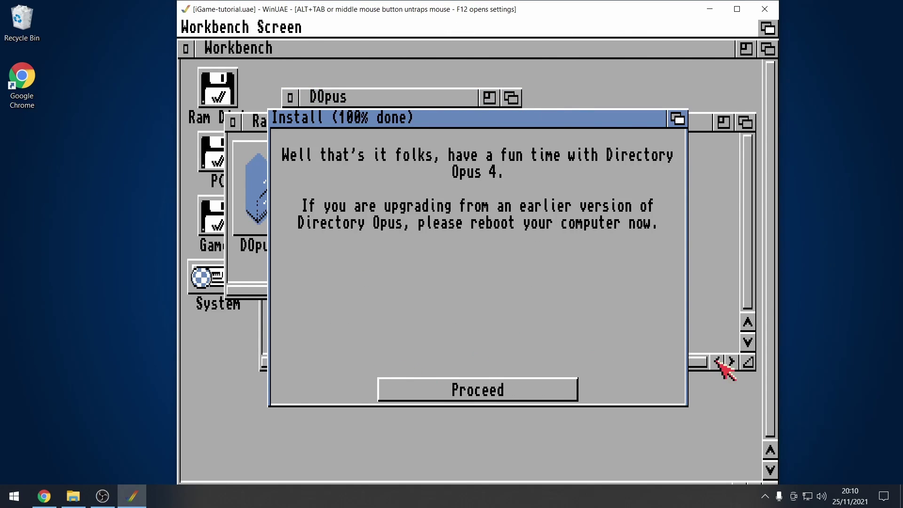
left_click(510, 397)
left_click(559, 391)
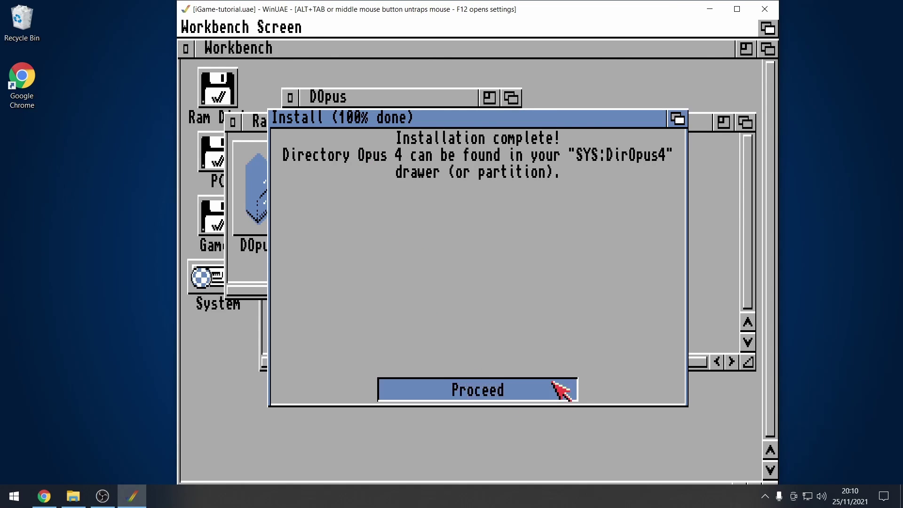
left_click(290, 97)
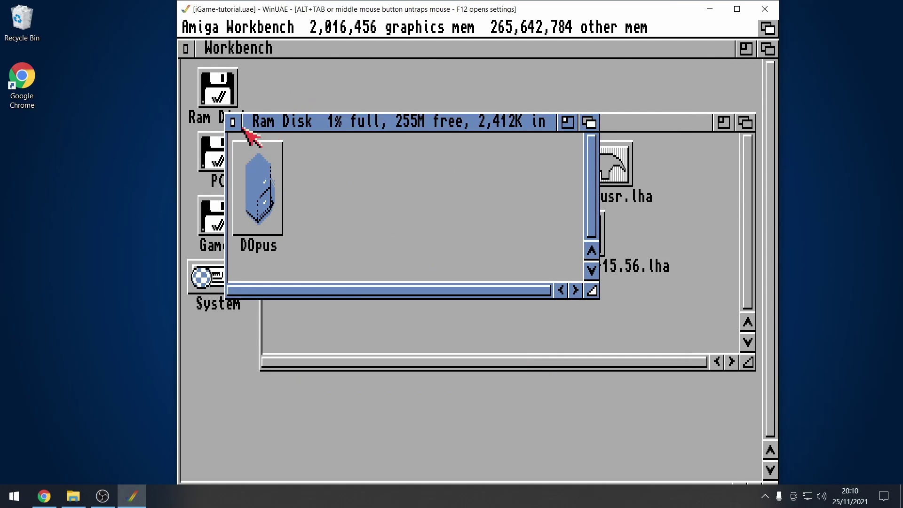
left_click(233, 122)
Step: Check the System drive for the DirOpus4 drawer, look inside it and close the windows
double_click(218, 278)
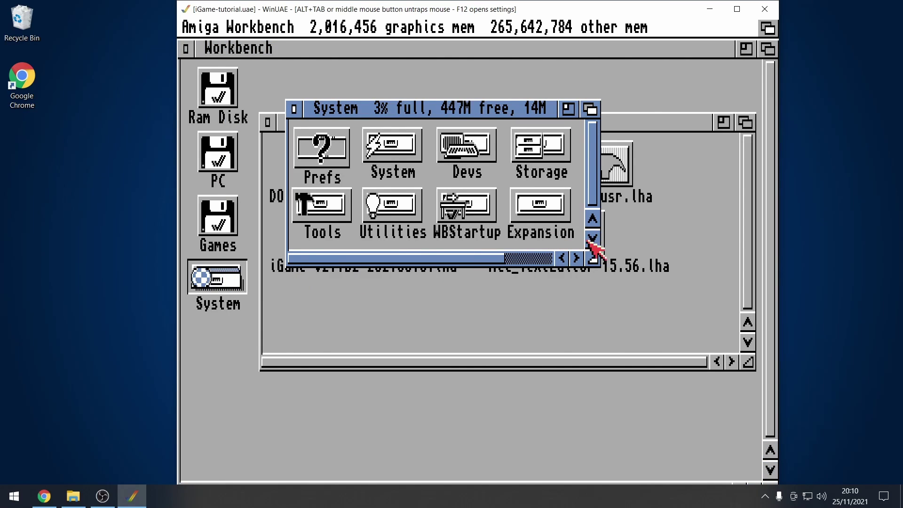
left_click_drag(594, 259, 707, 319)
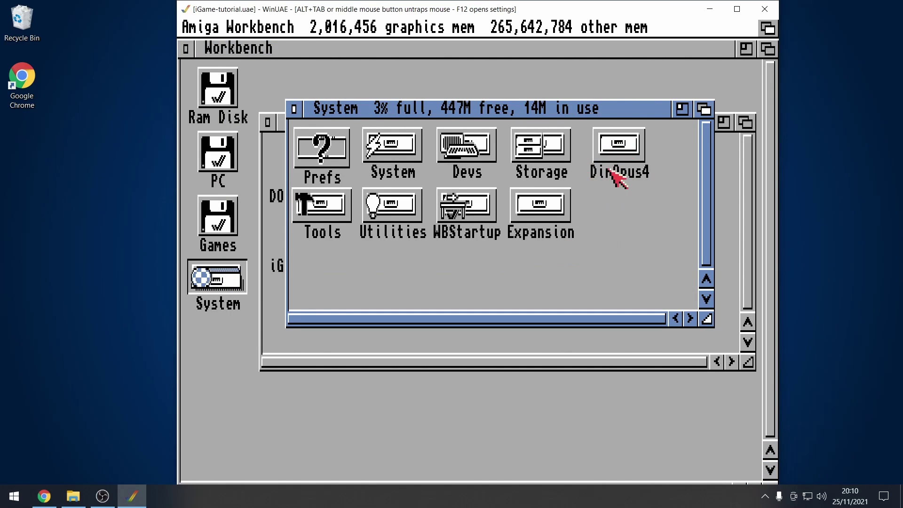
double_click(629, 149)
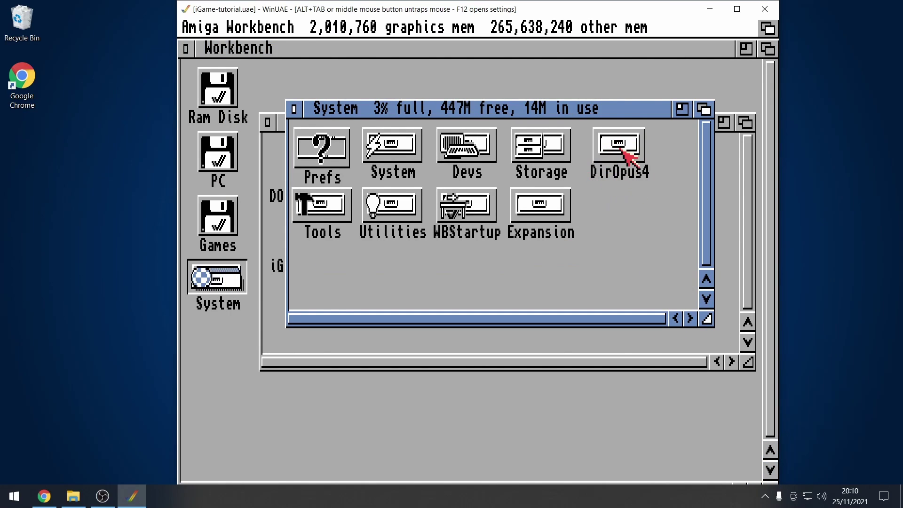
left_click(293, 109)
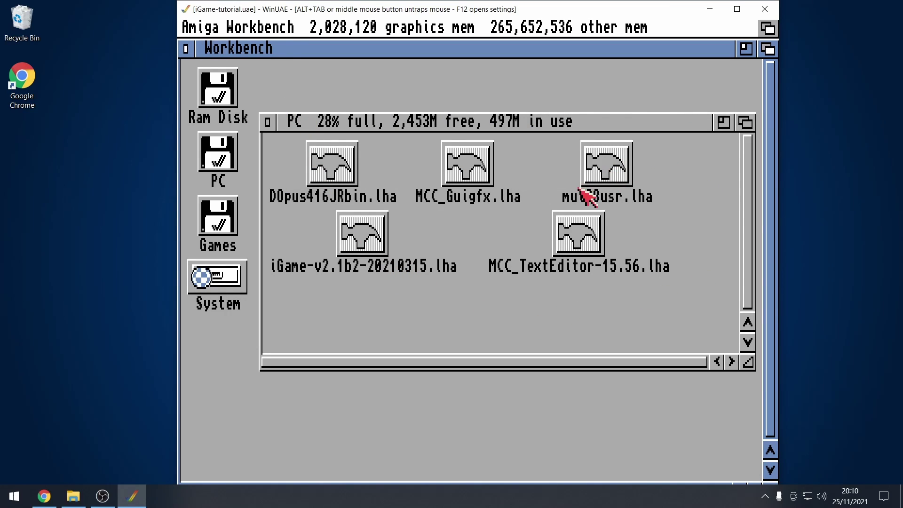
Step: Extract mui38usr.lha from the PC drive to RAM with the lha x command and dismiss the output
left_click(620, 172)
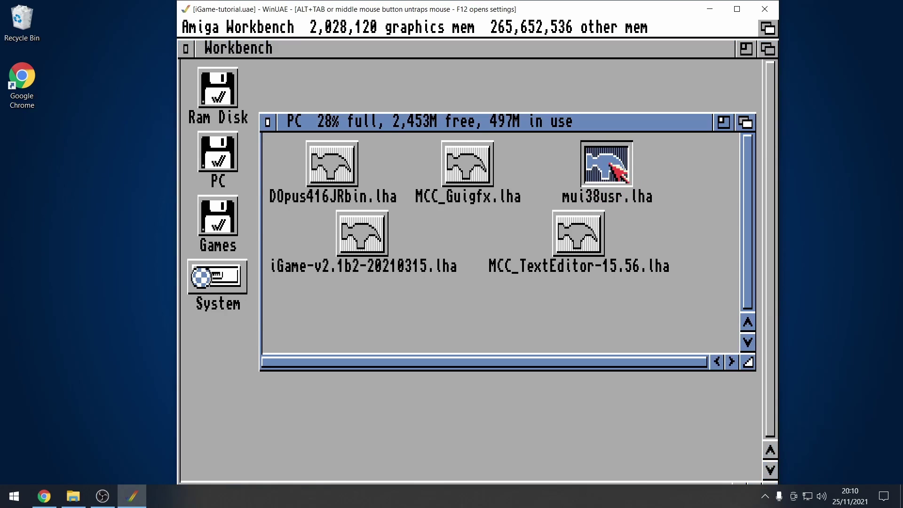
key("super+e")
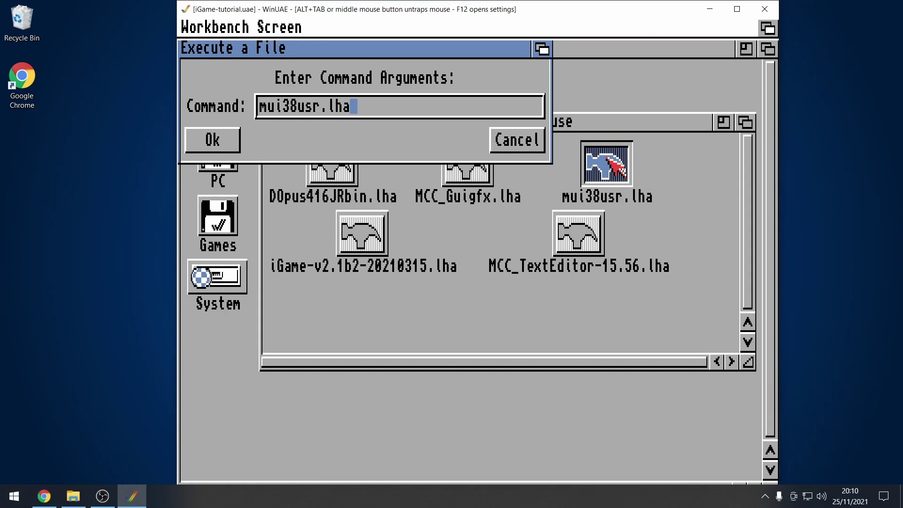
key("shift+Left")
type("lha x")
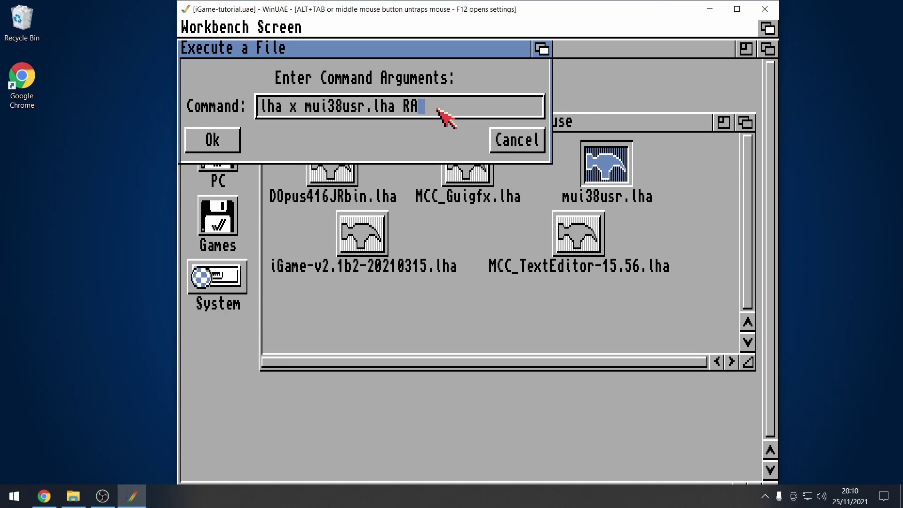
key("Return")
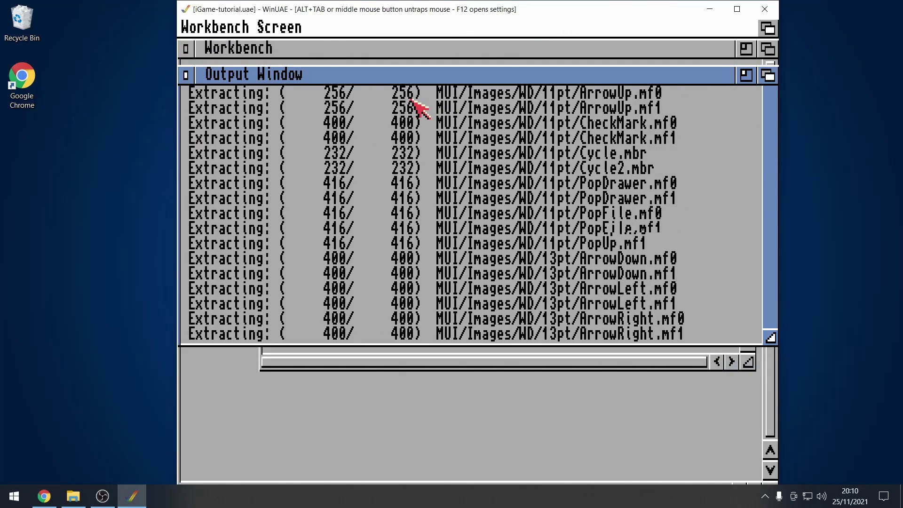
left_click(189, 77)
Step: Run Install-MUI from the Ram Disk's MUI drawer as Intermediate User, installing for real with no log
double_click(218, 113)
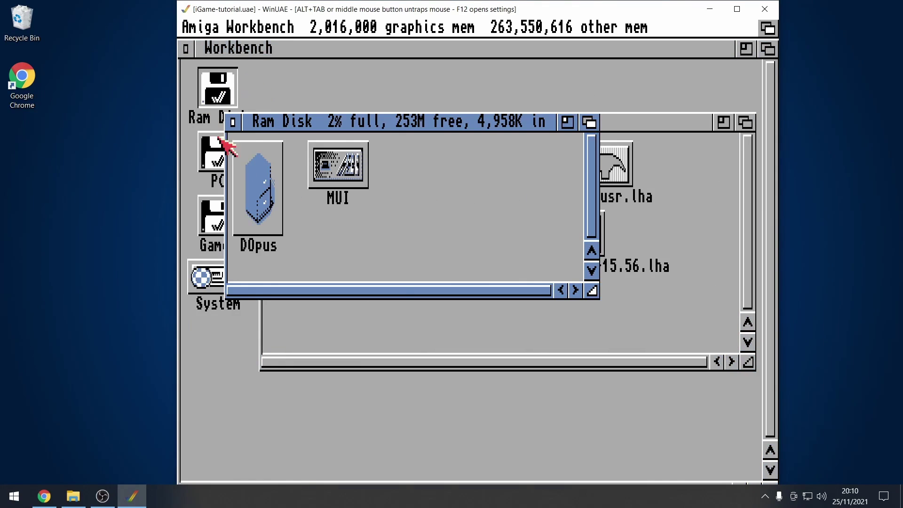
double_click(360, 167)
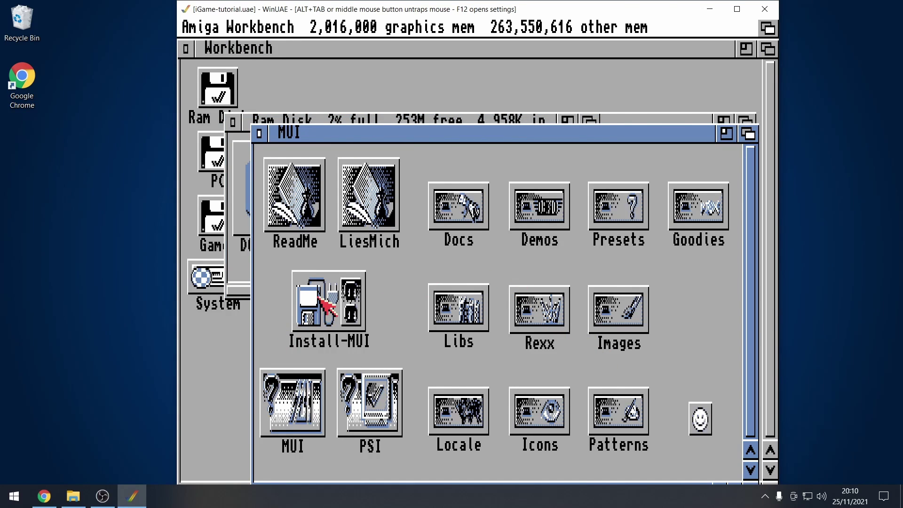
double_click(320, 298)
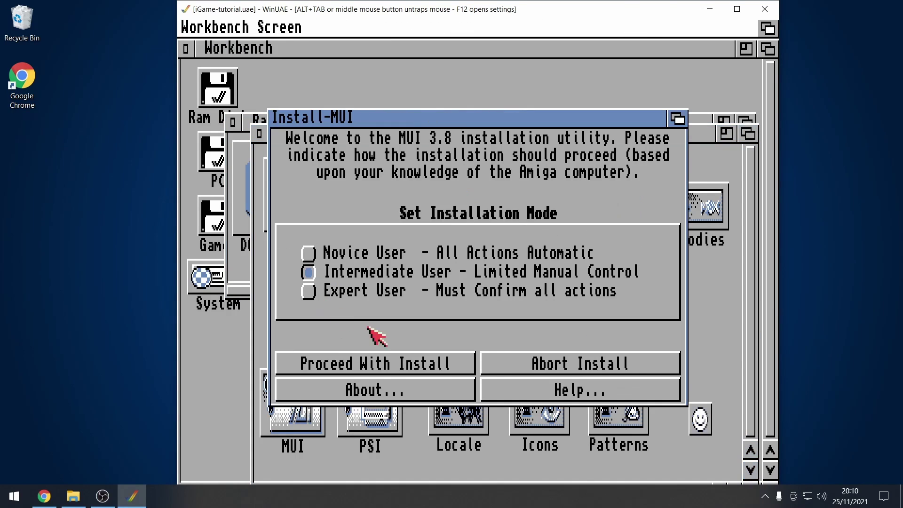
left_click(399, 363)
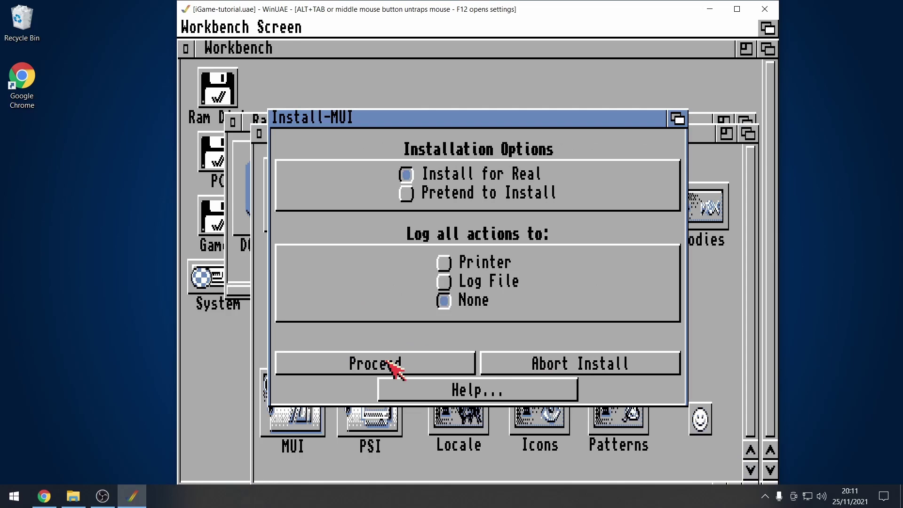
left_click(443, 368)
left_click(413, 390)
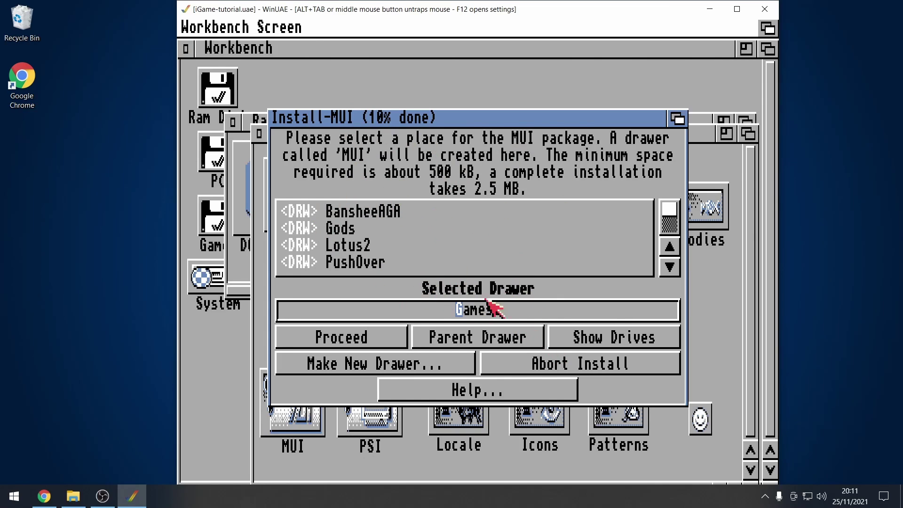
Step: Choose the System: drive as the location for the MUI package
left_click(625, 341)
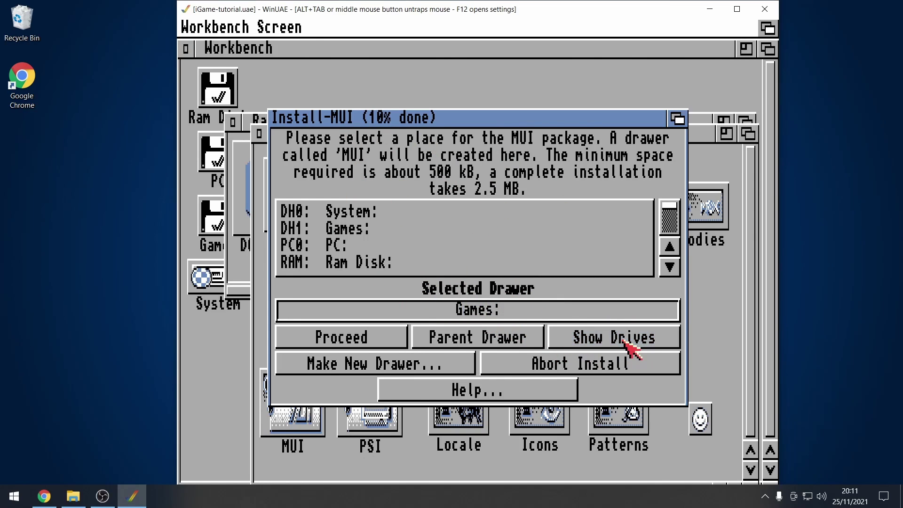
left_click(360, 212)
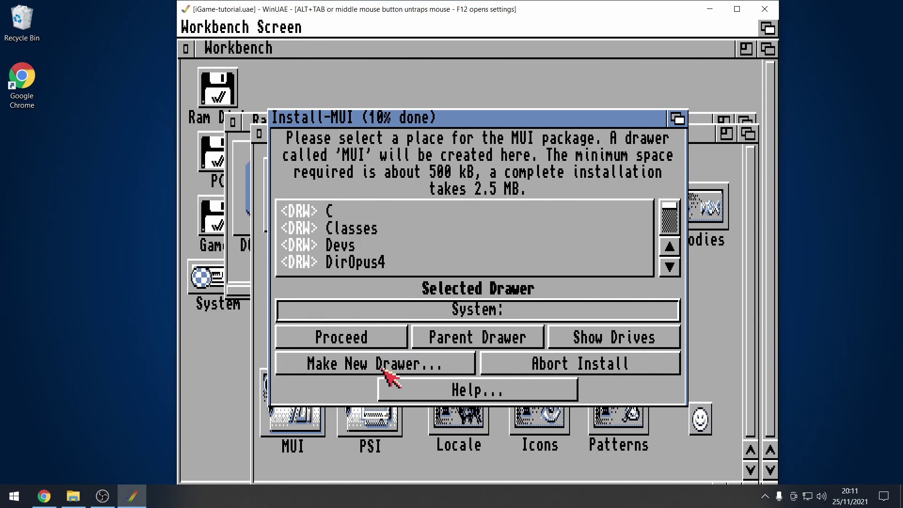
left_click(358, 346)
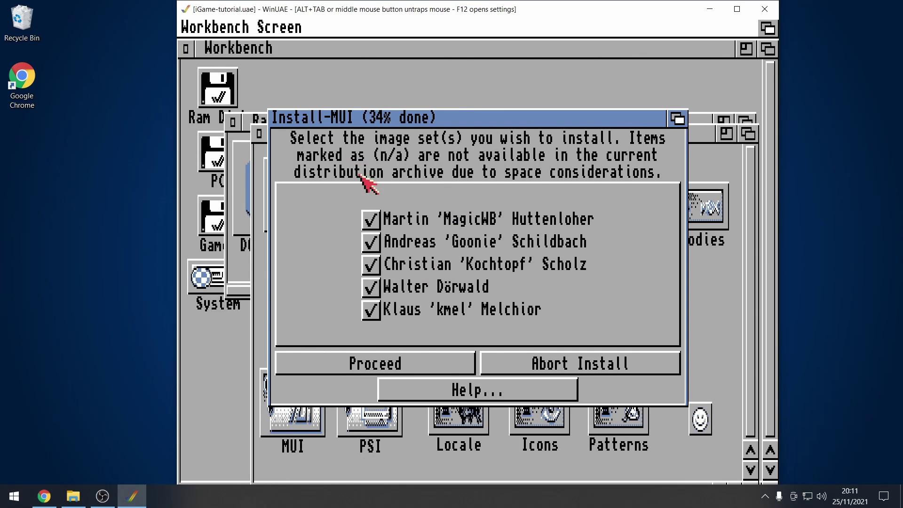
Step: Accept all five image sets and English documentation, decline the example programs, and finish the MUI installation
left_click(381, 366)
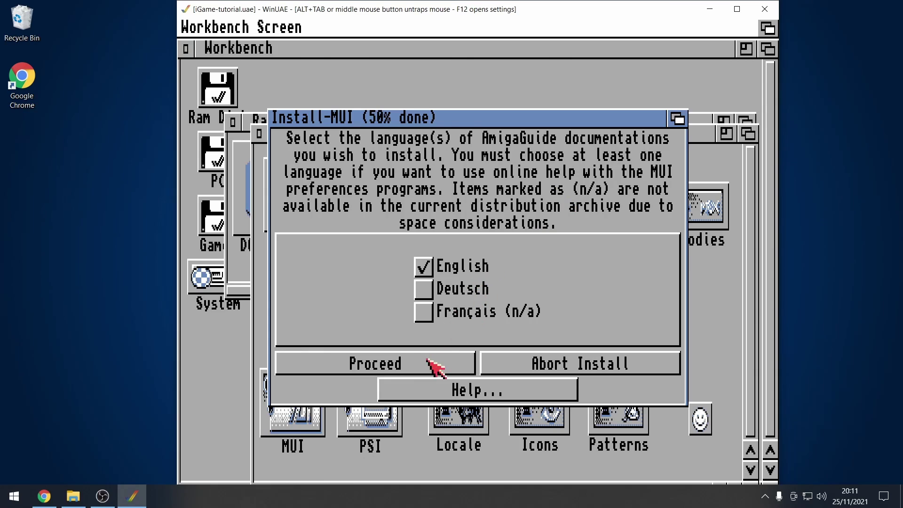
left_click(431, 367)
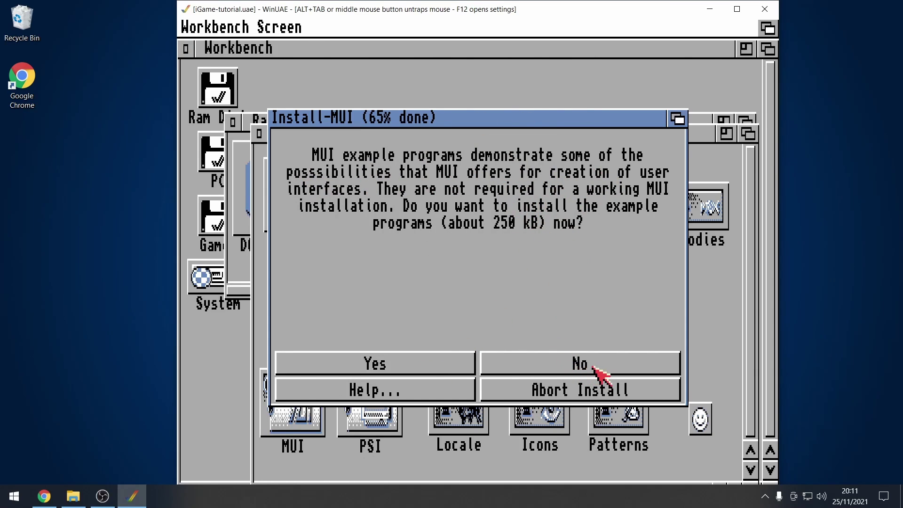
left_click(619, 368)
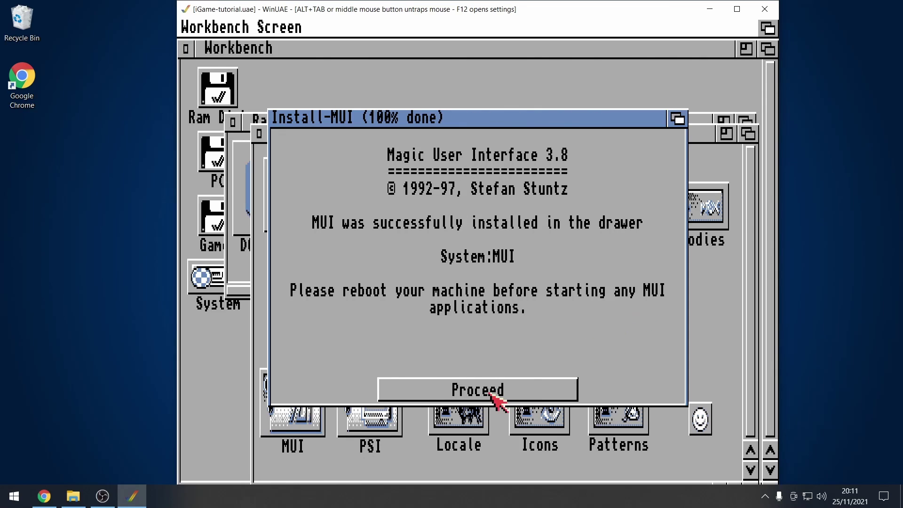
left_click(491, 393)
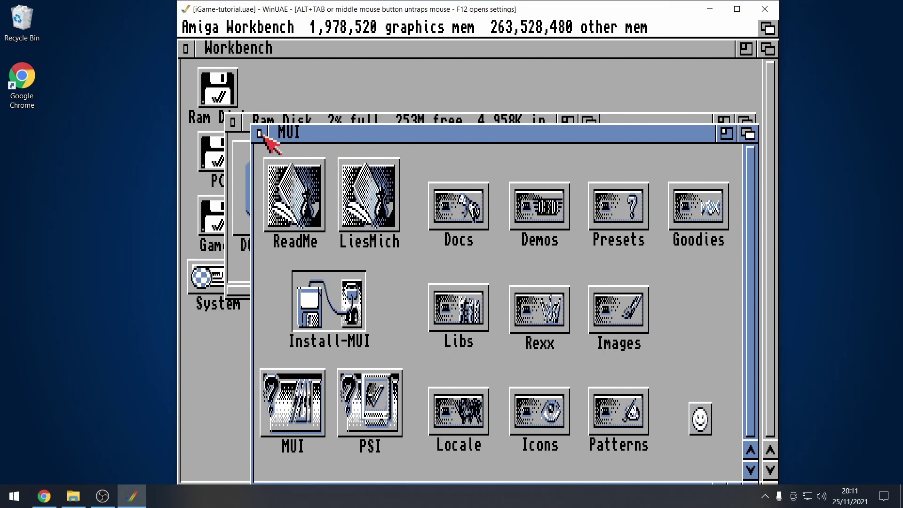
Step: Close the MUI and Ram Disk windows and return to the PC drive window
left_click(259, 134)
left_click(233, 123)
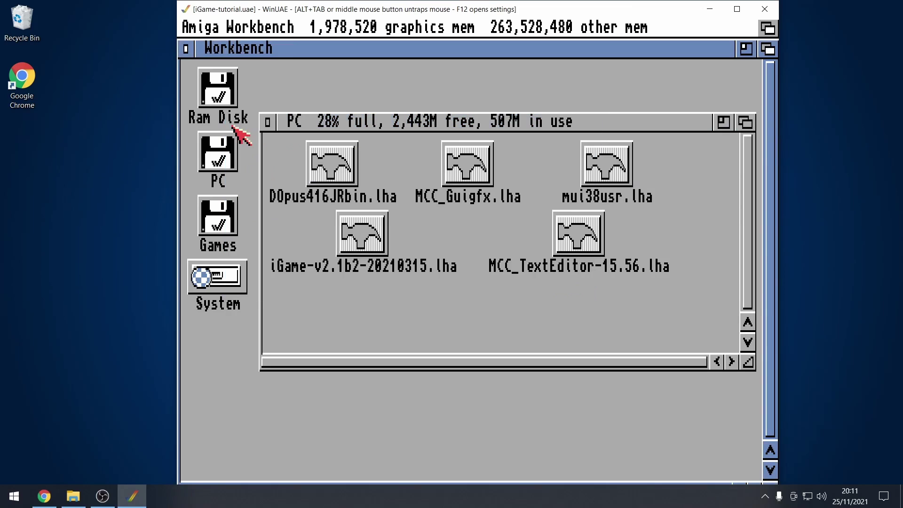
left_click(637, 311)
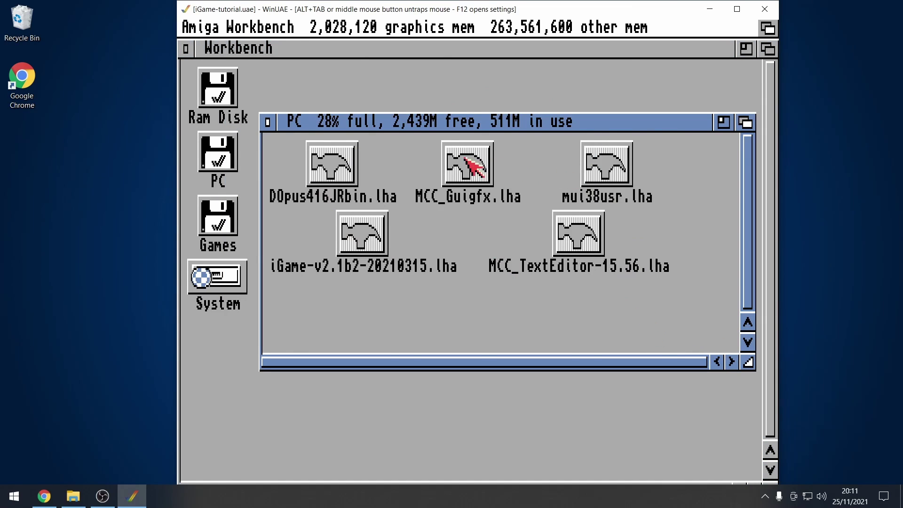
Step: Extract MCC_Guigfx.lha from the PC drive to the Ram Disk with an LHA command
left_click(467, 163)
left_click(575, 237)
left_click(465, 162)
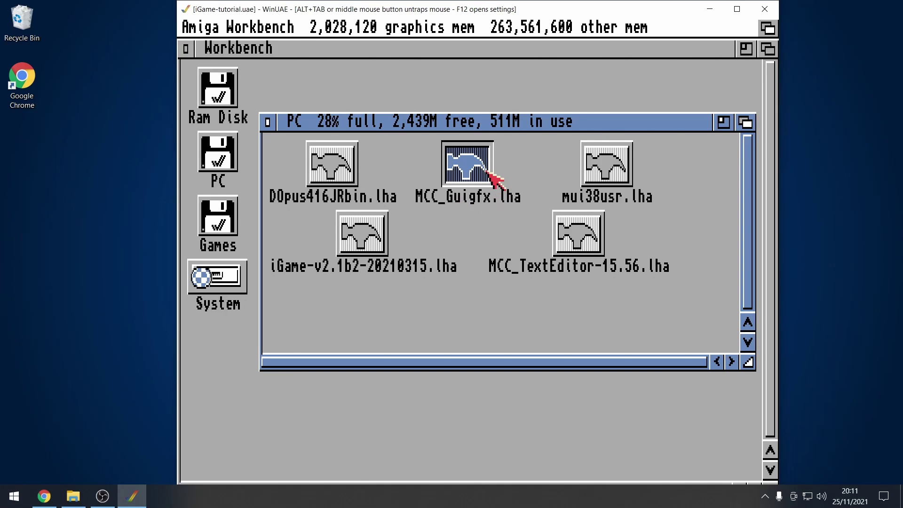
key("super+e")
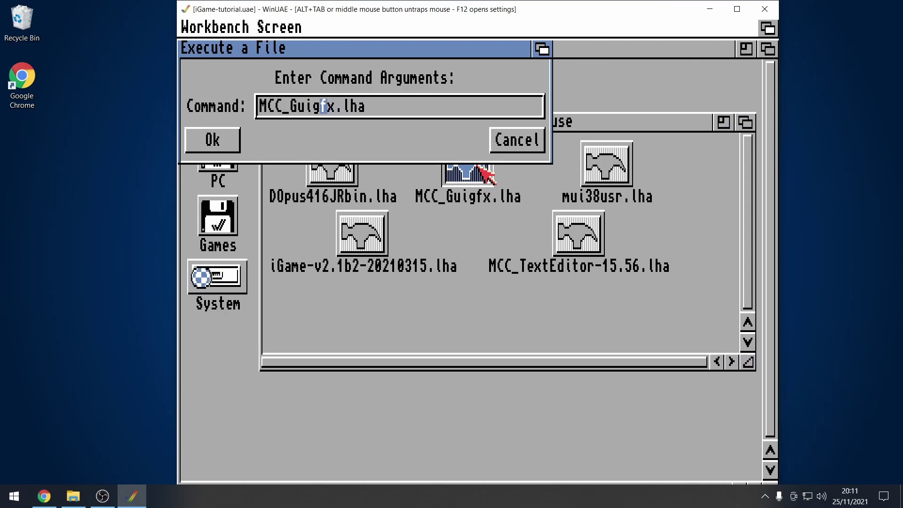
type("LHA")
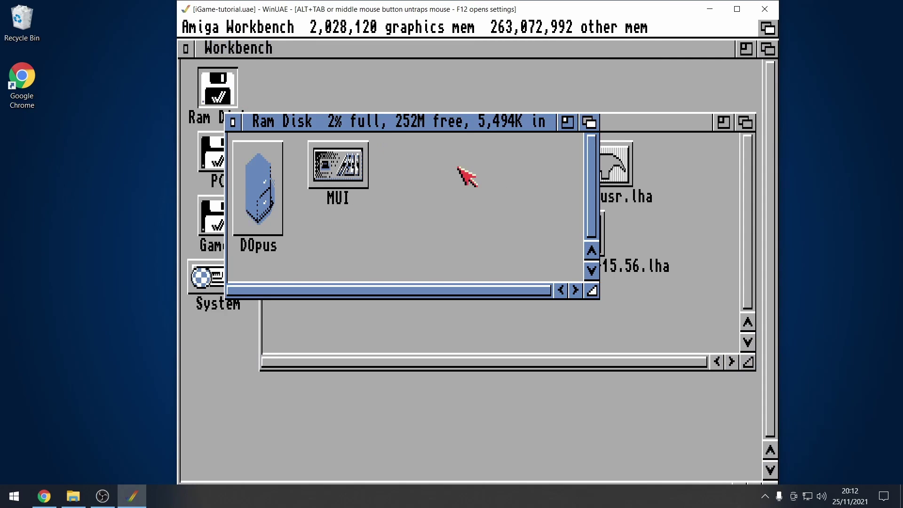
Step: Show all files in the Ram Disk window to check for the extracted MCC_Guigfx drawer, and close the window
right_click(296, 27)
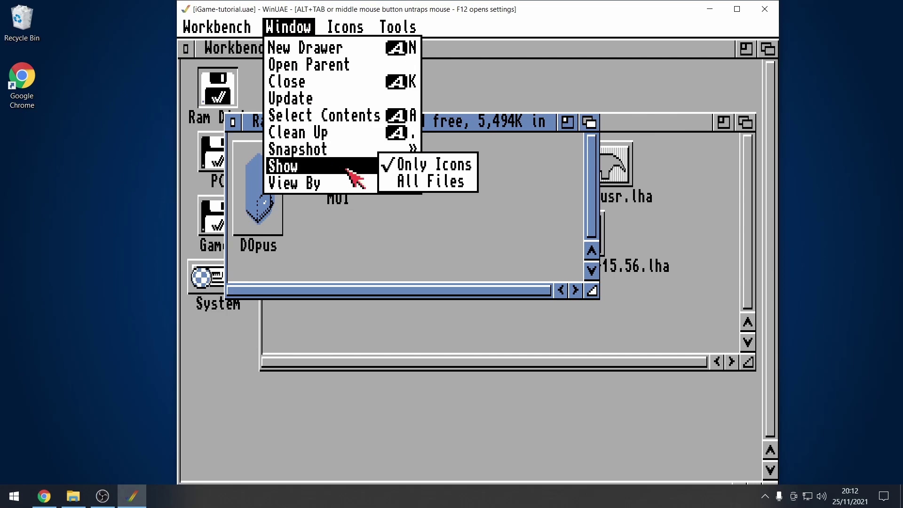
left_click(437, 184)
left_click(479, 174)
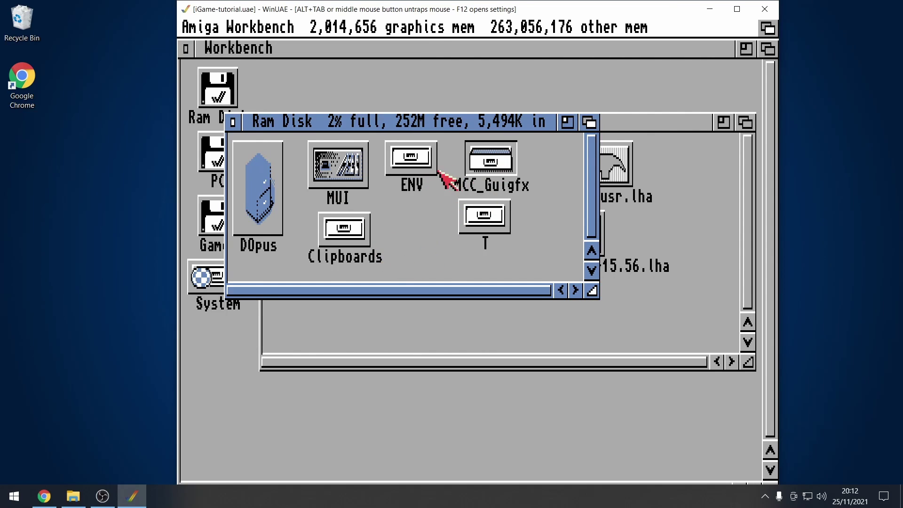
left_click(234, 123)
left_click(609, 311)
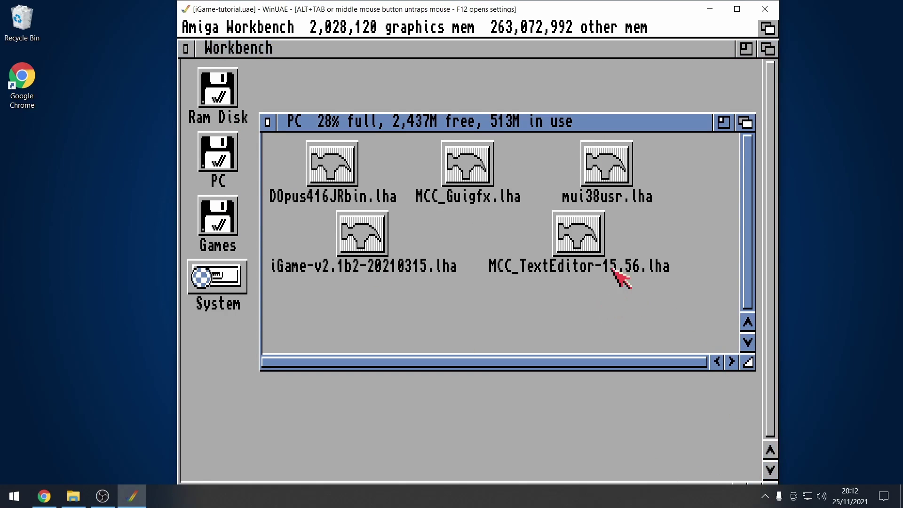
Step: Extract MCC_TextEditor-15.56.lha to the Ram Disk with the LHA X command and close the output window
left_click(583, 241)
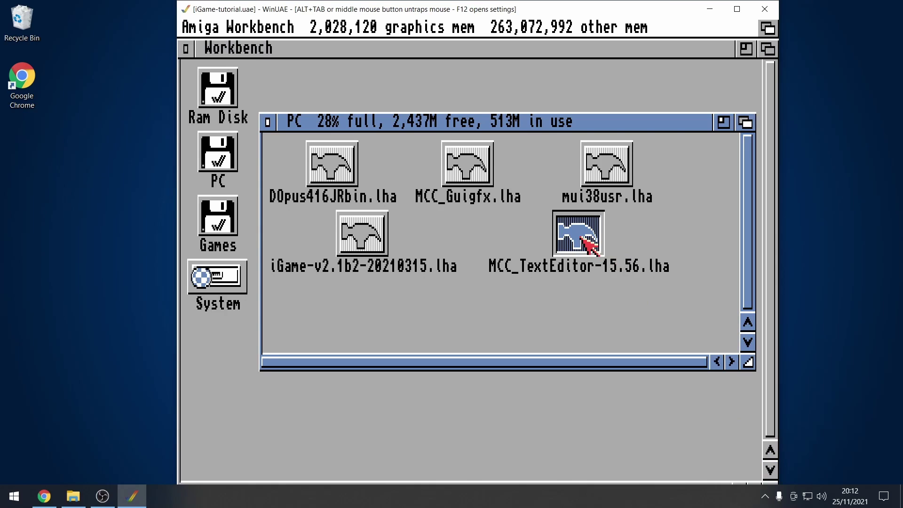
key("super+e")
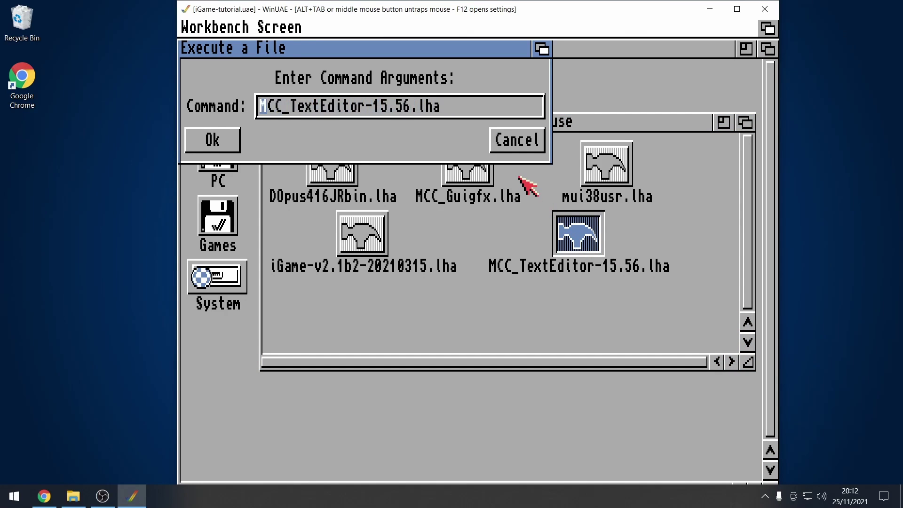
type("LHA X")
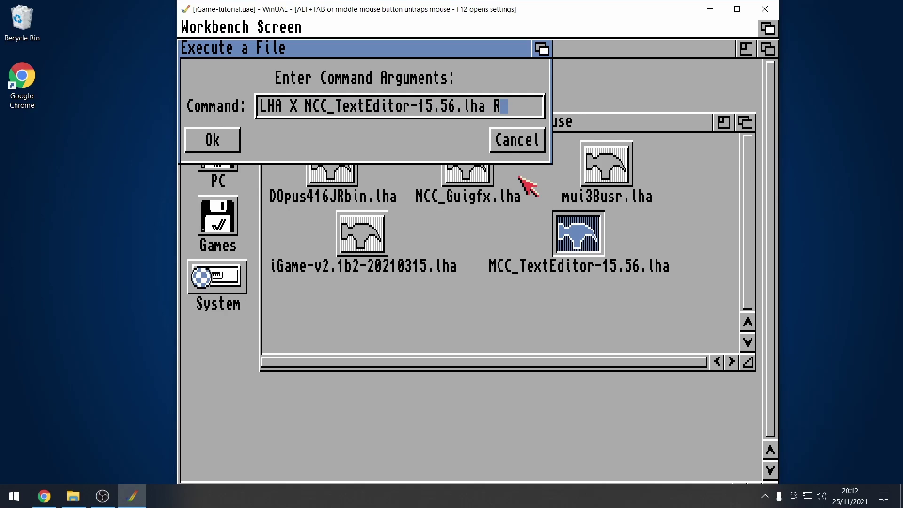
key("Return")
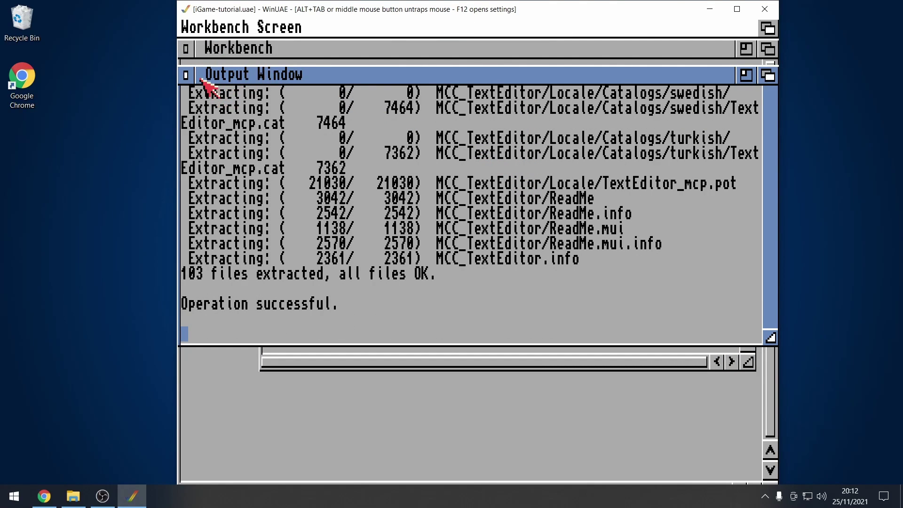
left_click(186, 76)
left_click(578, 325)
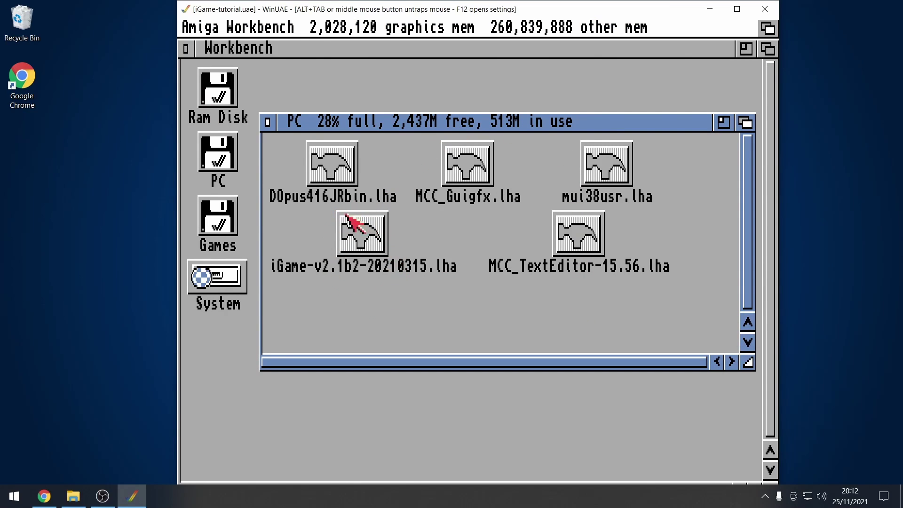
Step: Start Directory Opus from the DirOpus4 drawer on the System drive
left_click(362, 245)
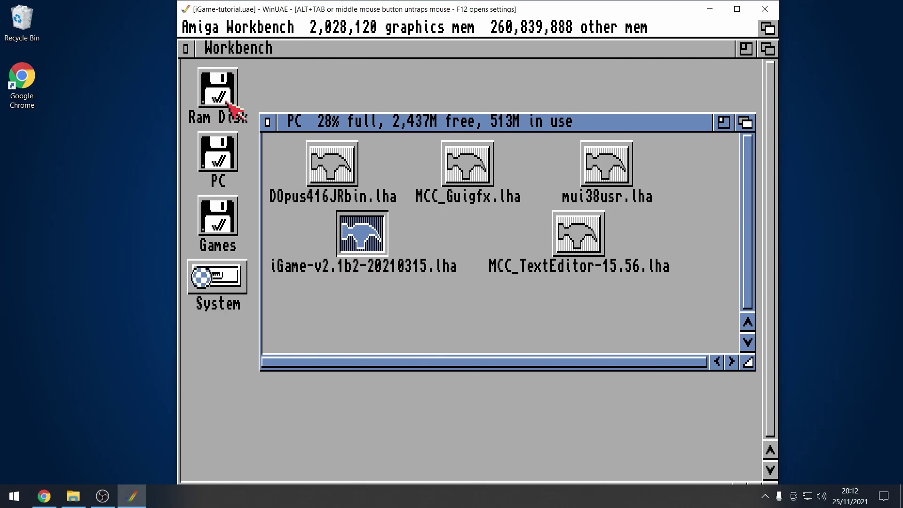
double_click(216, 282)
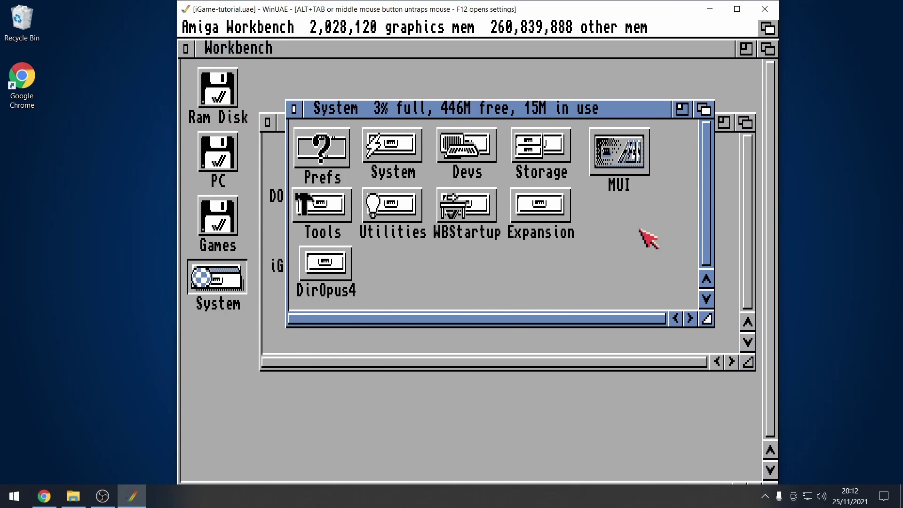
double_click(318, 264)
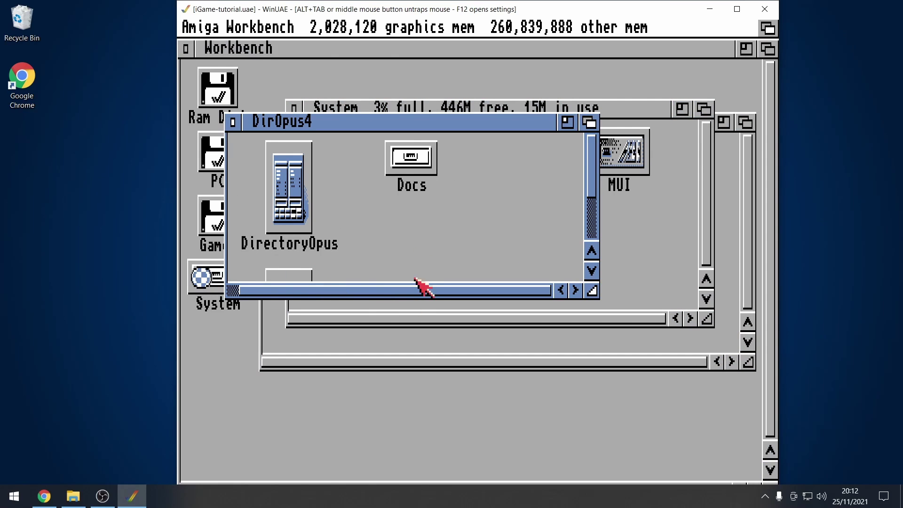
double_click(301, 203)
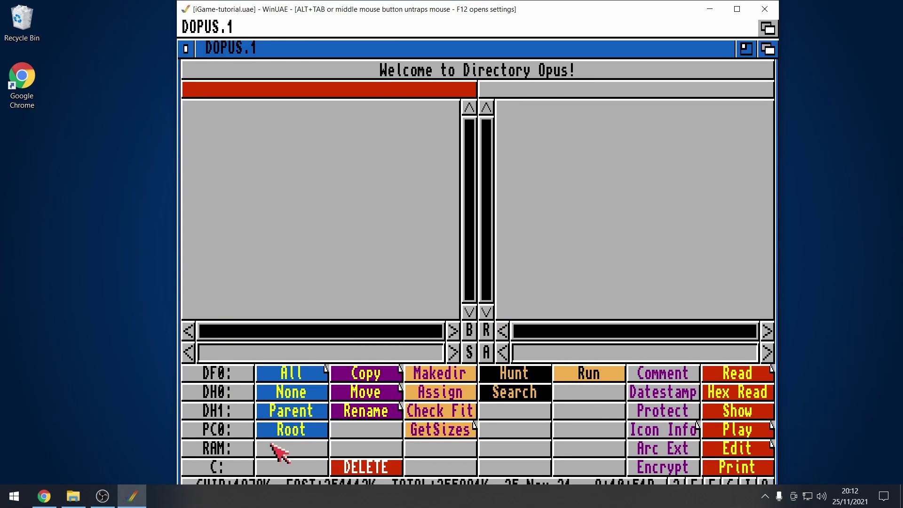
Step: List the Ram Disk in one Directory Opus file list and DH0:MUI/Libs in the other
left_click(225, 447)
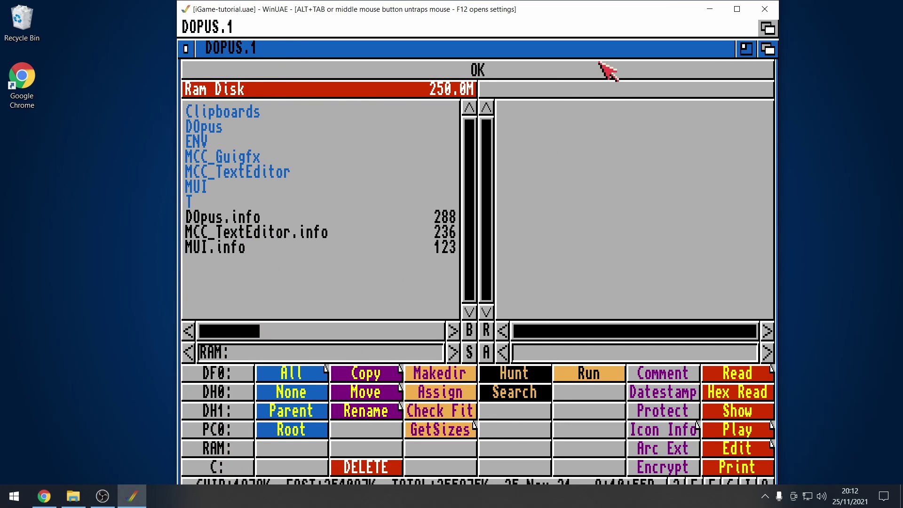
left_click(540, 90)
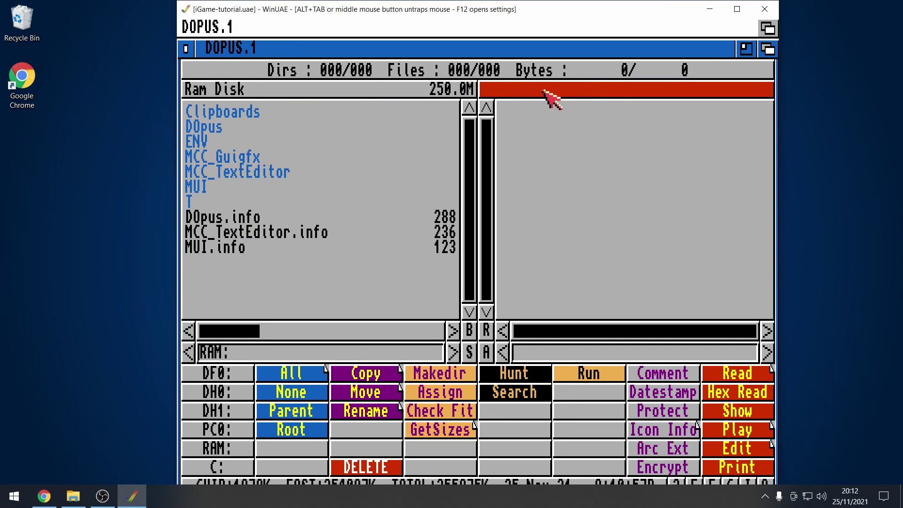
left_click(220, 396)
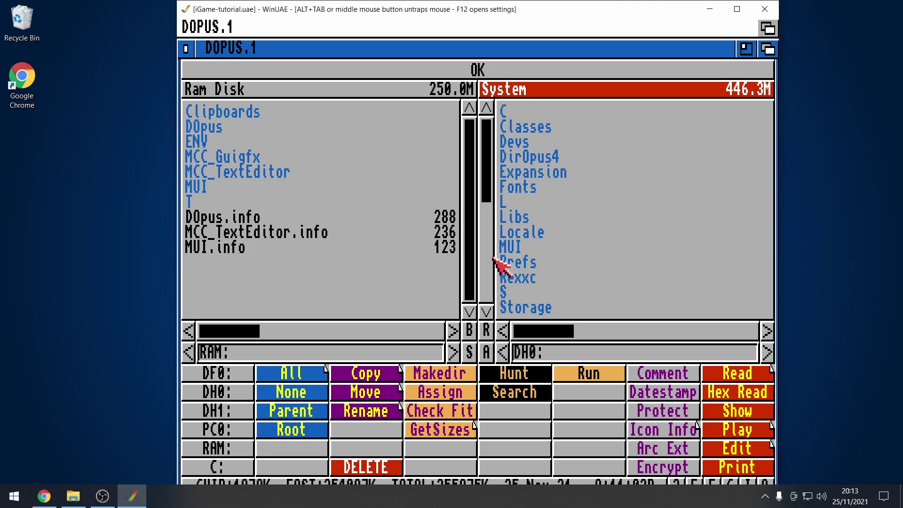
double_click(516, 248)
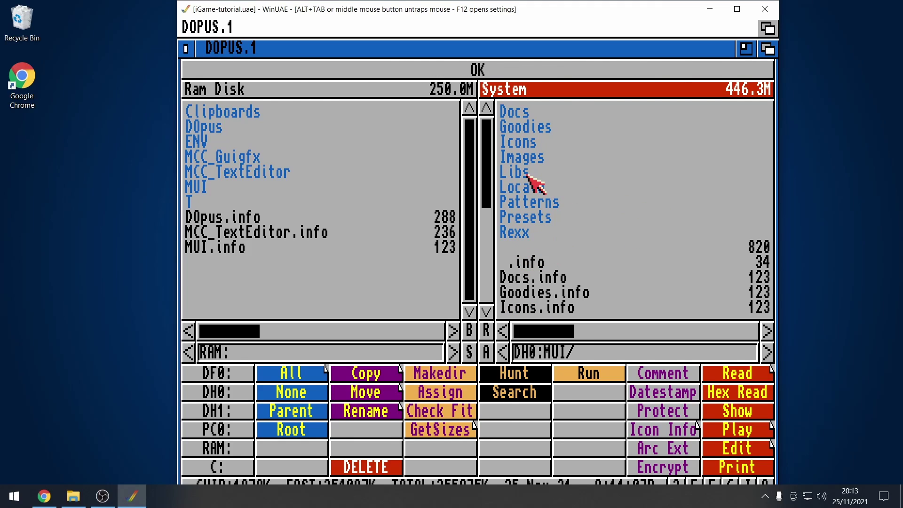
double_click(526, 174)
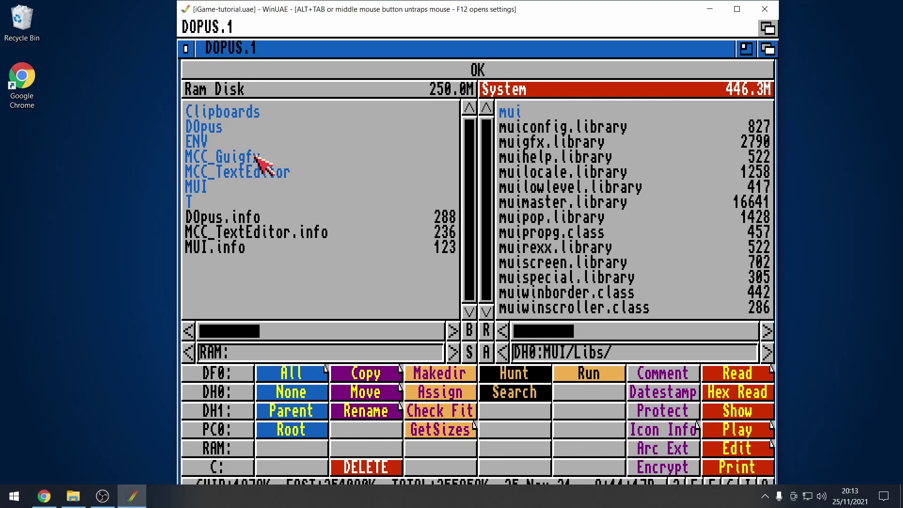
Step: Copy guigfx.library and render.library from RAM:MCC_Guigfx/Libs to DH0:MUI/Libs
double_click(257, 157)
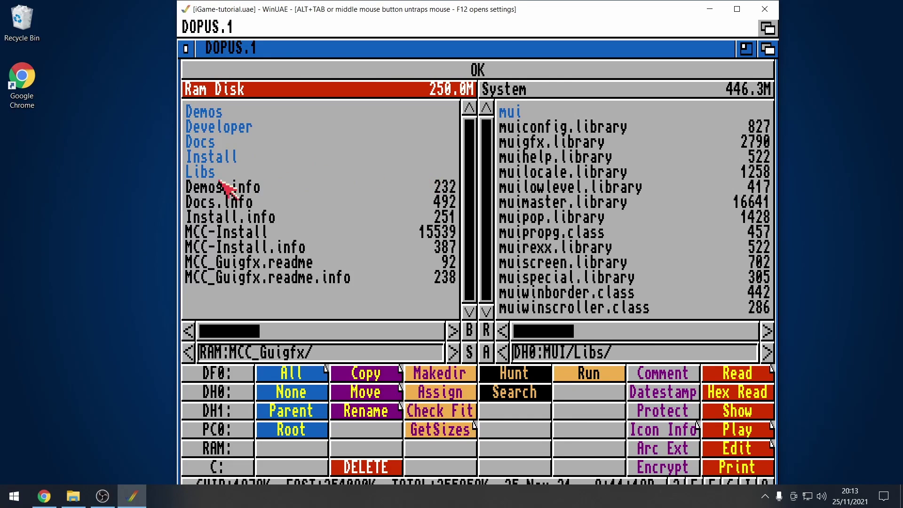
double_click(206, 173)
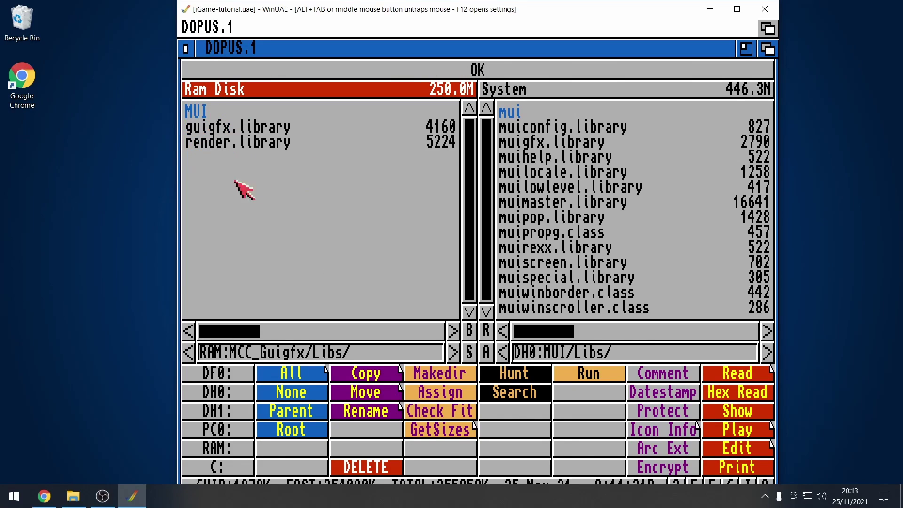
left_click(254, 130)
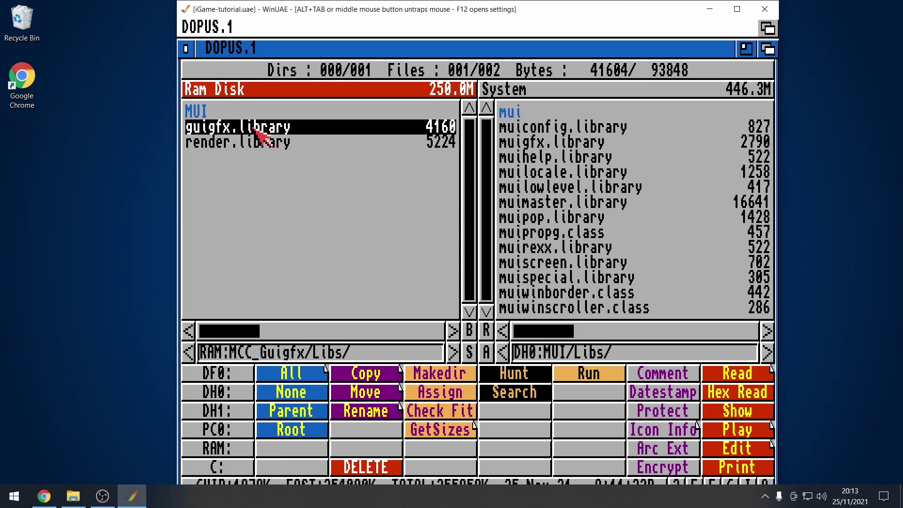
left_click(236, 143)
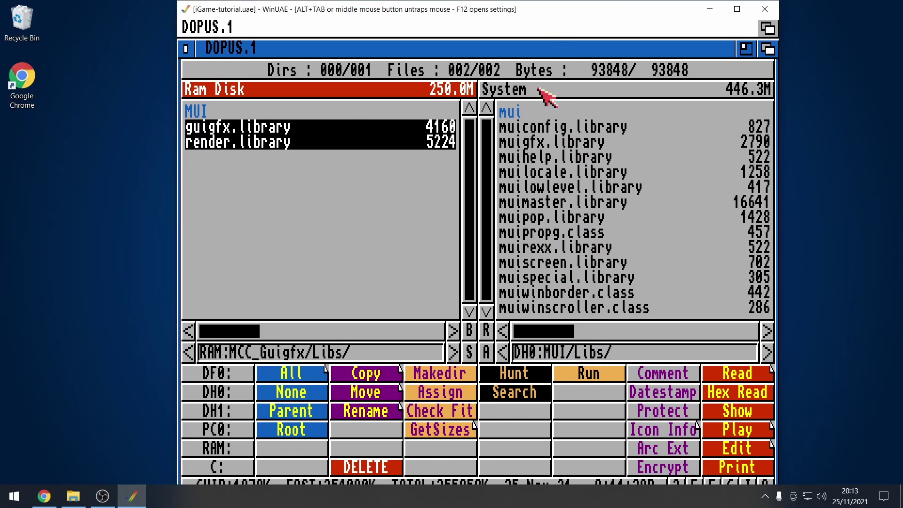
left_click(359, 376)
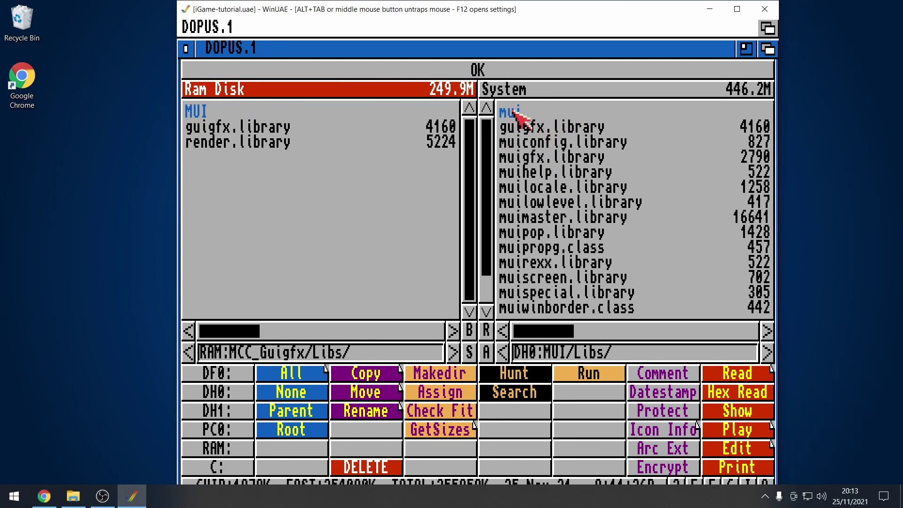
Step: Copy Guigfx.mcc from RAM:MCC_Guigfx/Libs/MUI into the DH0:MUI/Libs/mui directory
left_click(517, 113)
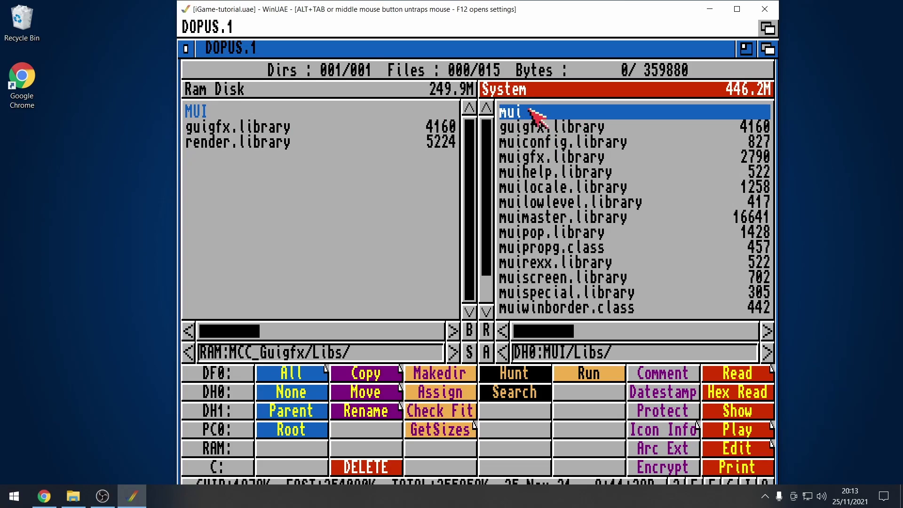
double_click(523, 112)
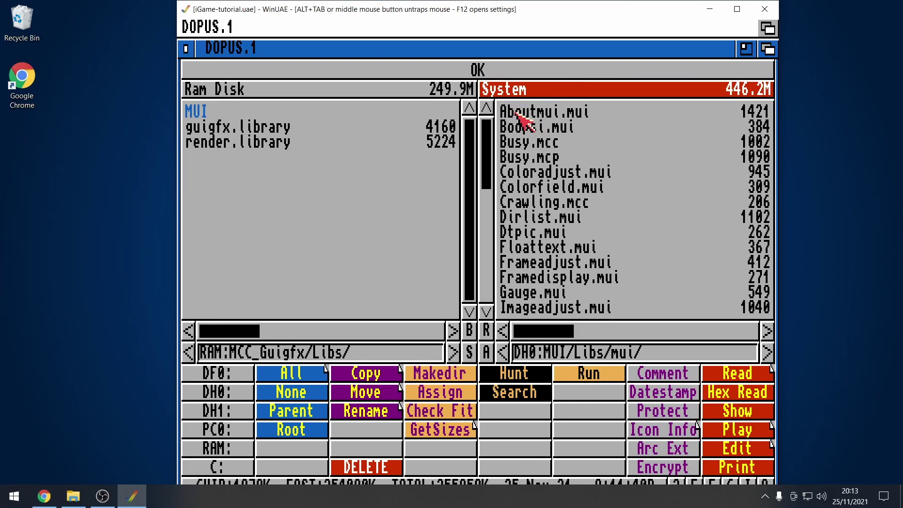
left_click(205, 112)
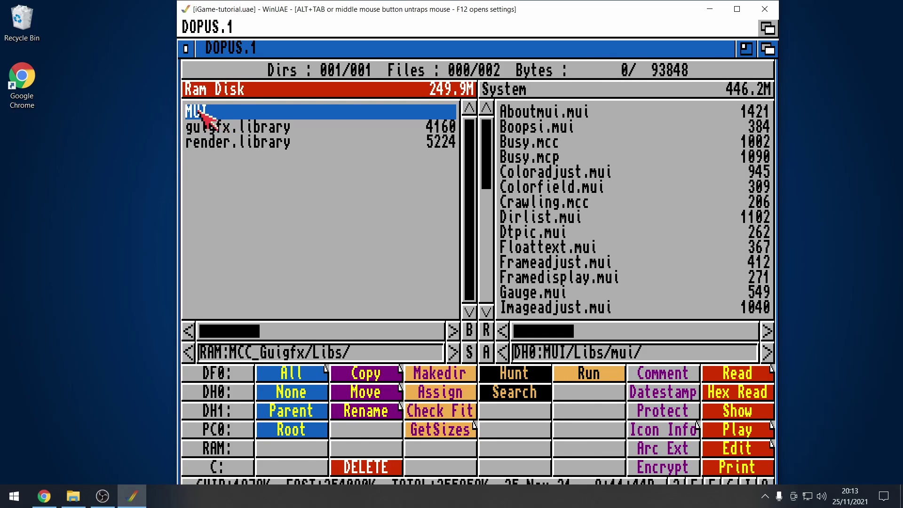
double_click(202, 112)
left_click(202, 112)
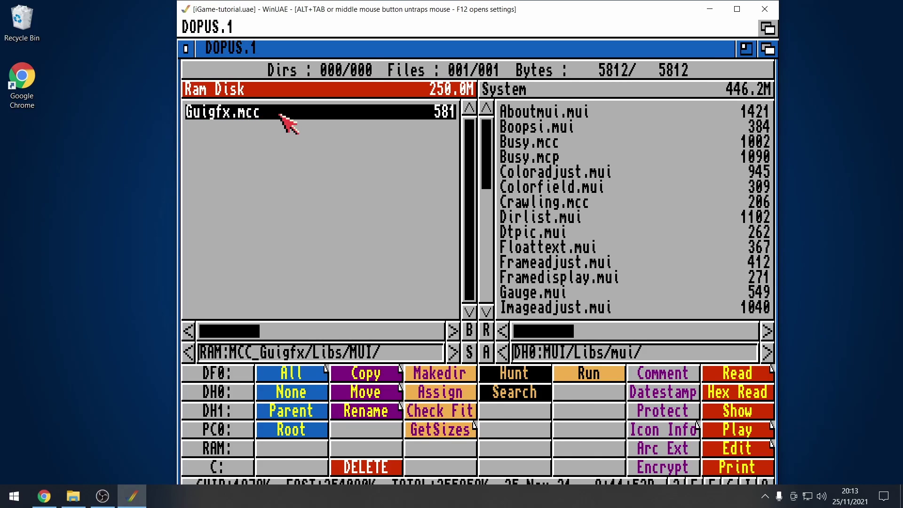
left_click(534, 91)
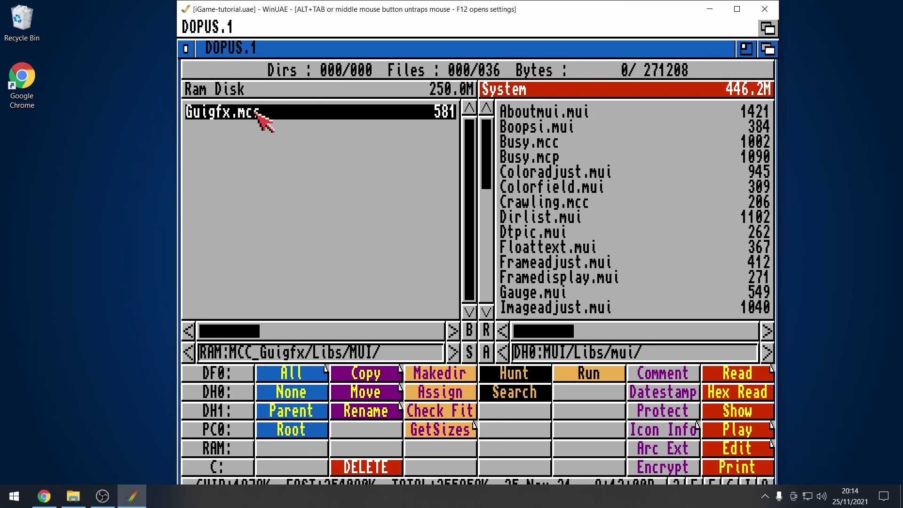
left_click(272, 106)
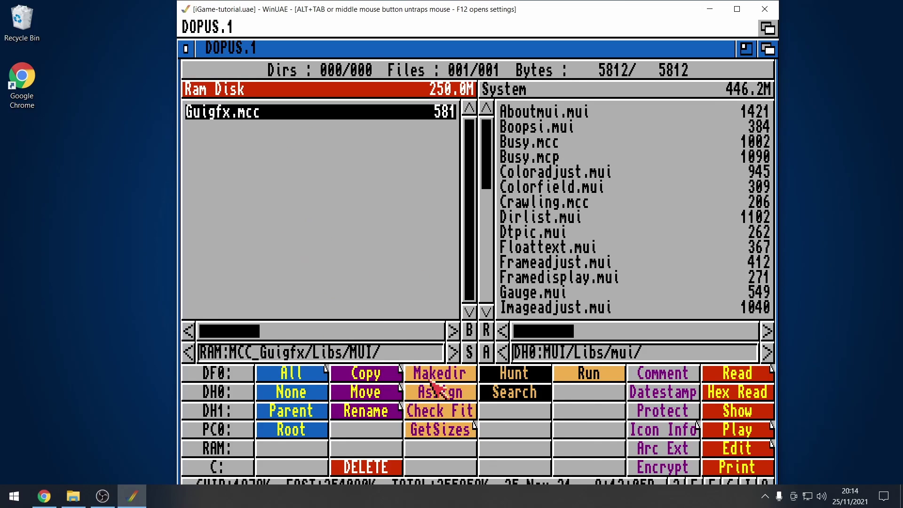
left_click(387, 375)
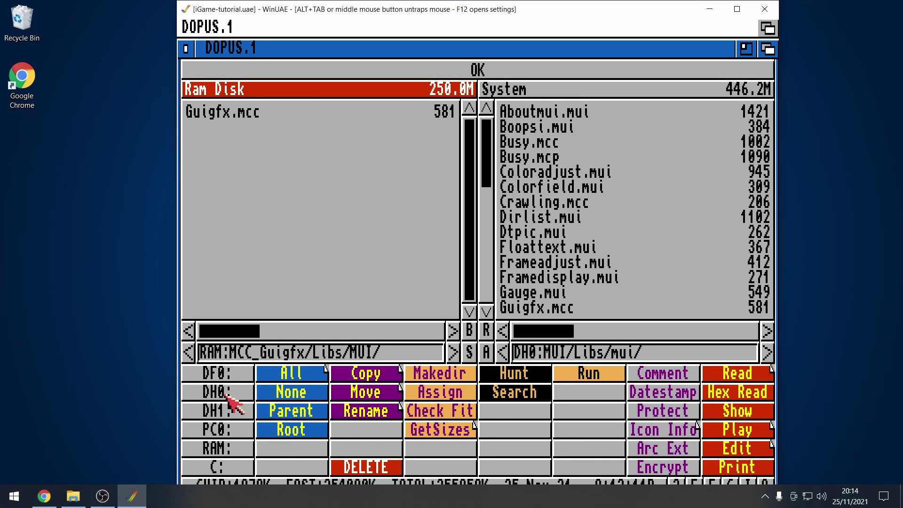
Step: Copy TextEditor.mcc and TextEditor.mcp from RAM:MCC_TextEditor/Libs/MUI/AmigaOS3 to DH0:MUI/Libs/mui
left_click(219, 448)
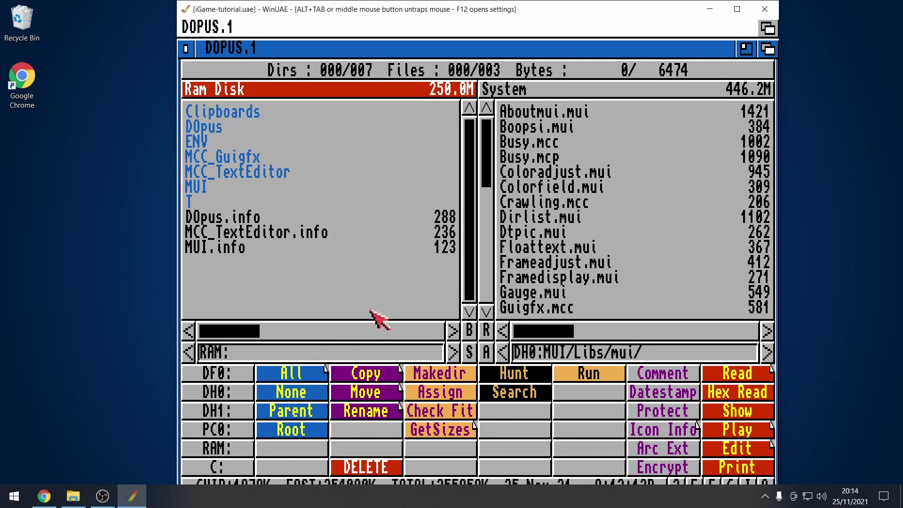
double_click(254, 173)
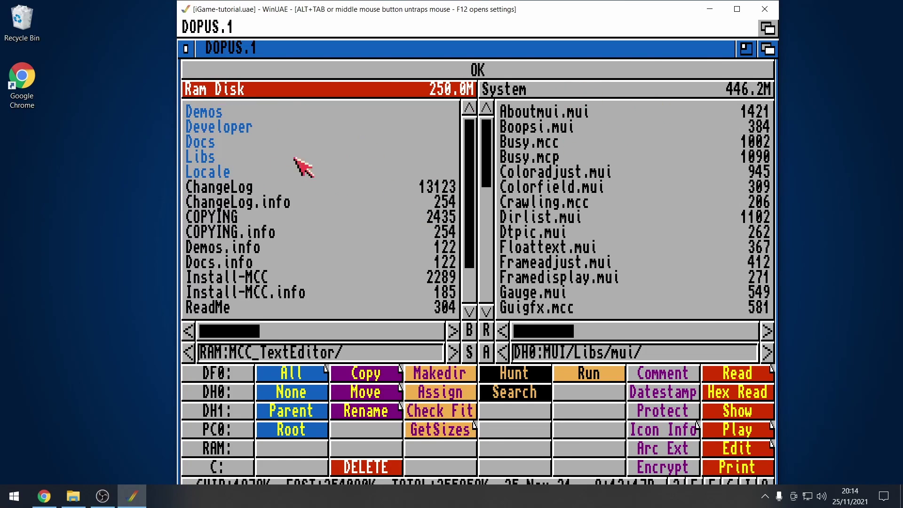
double_click(215, 158)
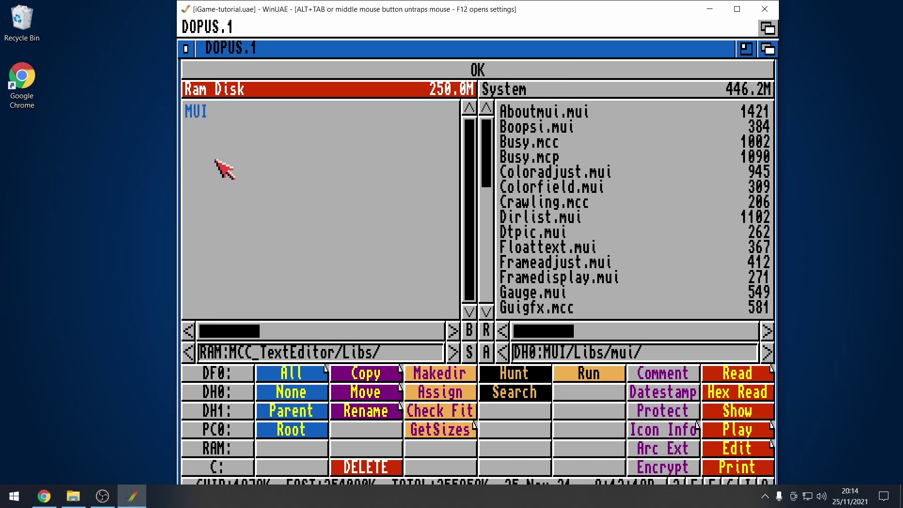
double_click(204, 114)
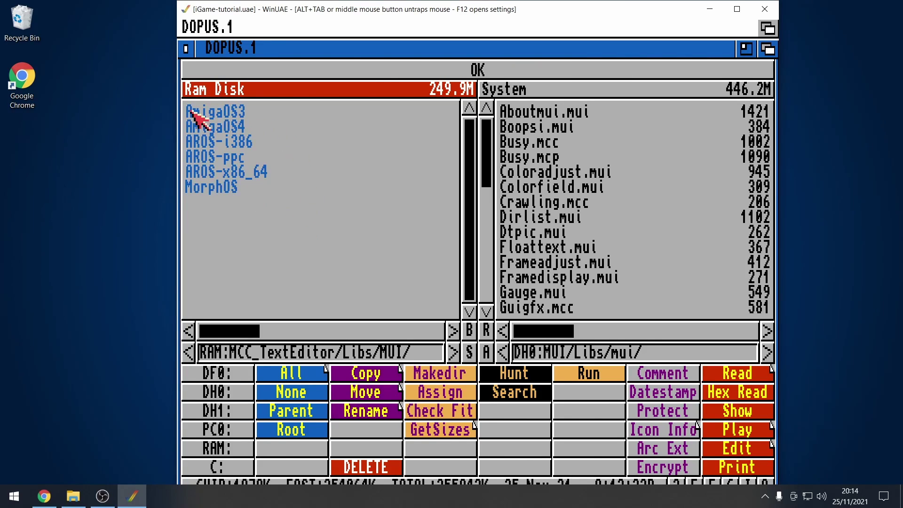
double_click(244, 114)
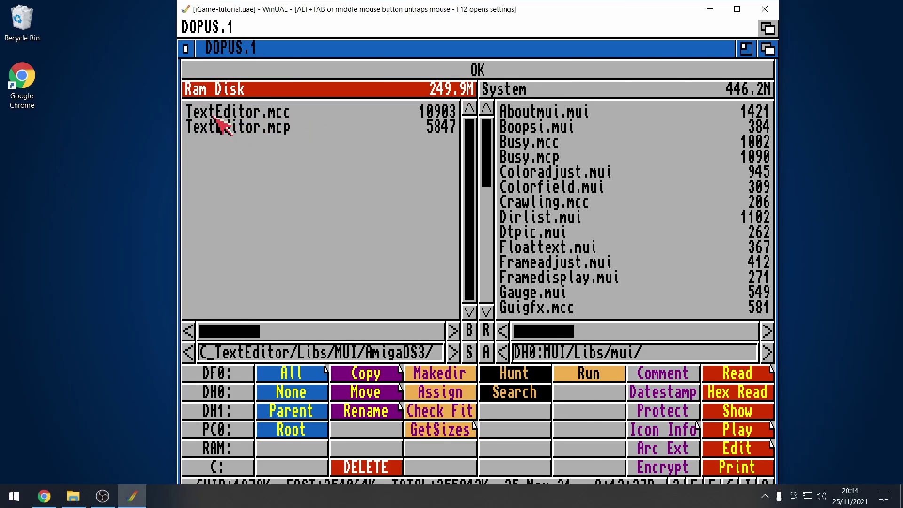
left_click(295, 117)
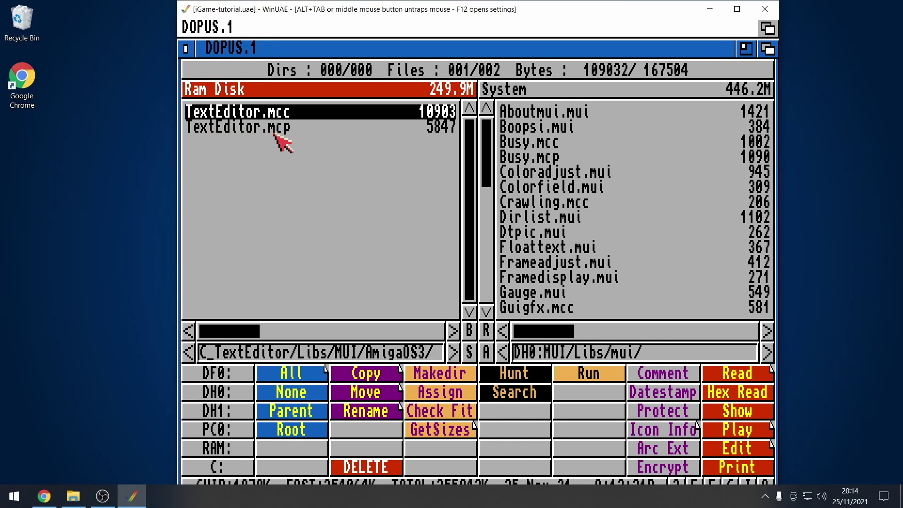
left_click(281, 130)
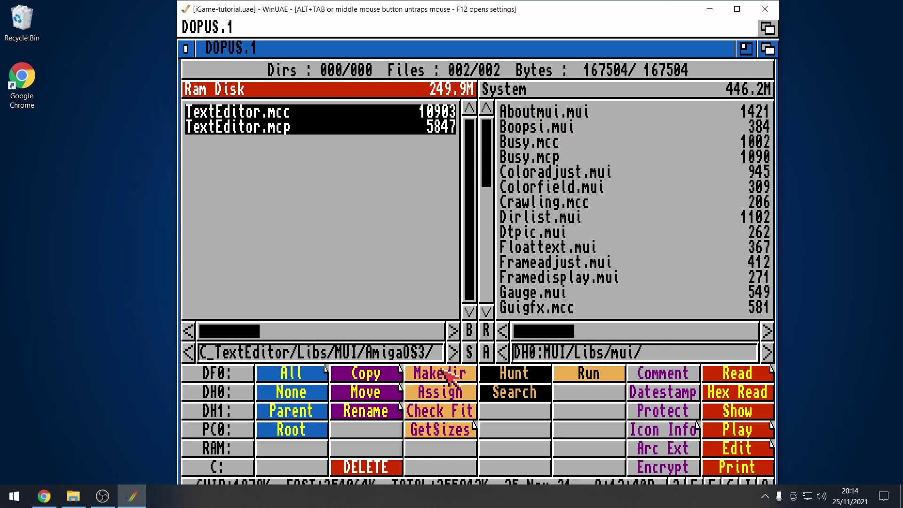
left_click(360, 372)
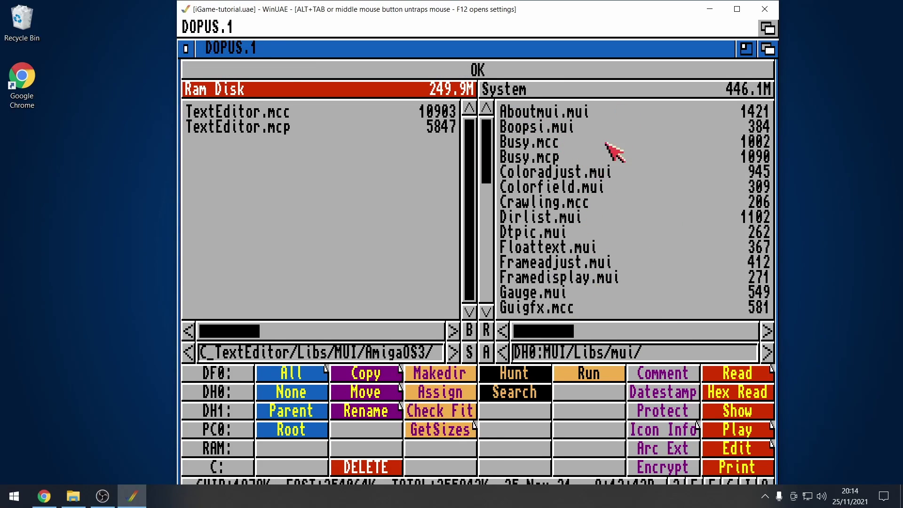
Step: Quit Directory Opus and close the DirOpus4 and System drawer windows
left_click(186, 48)
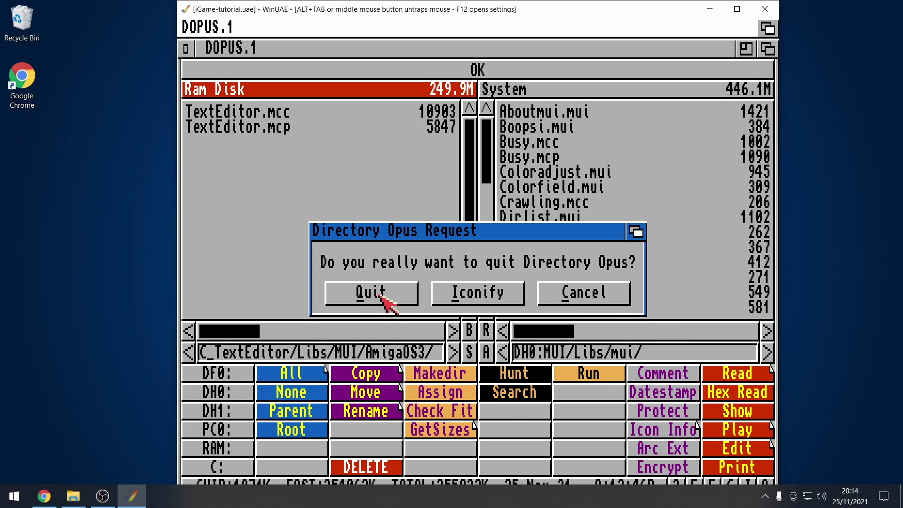
left_click(382, 294)
left_click(234, 123)
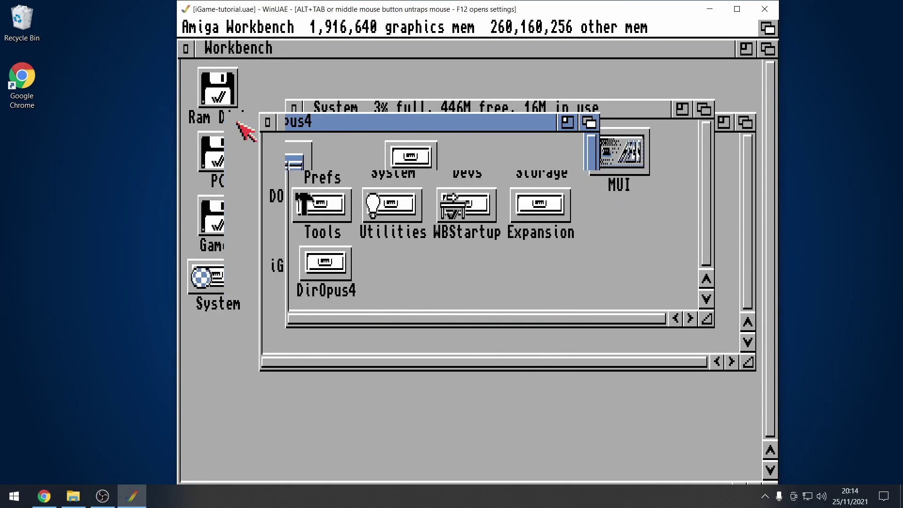
left_click(294, 109)
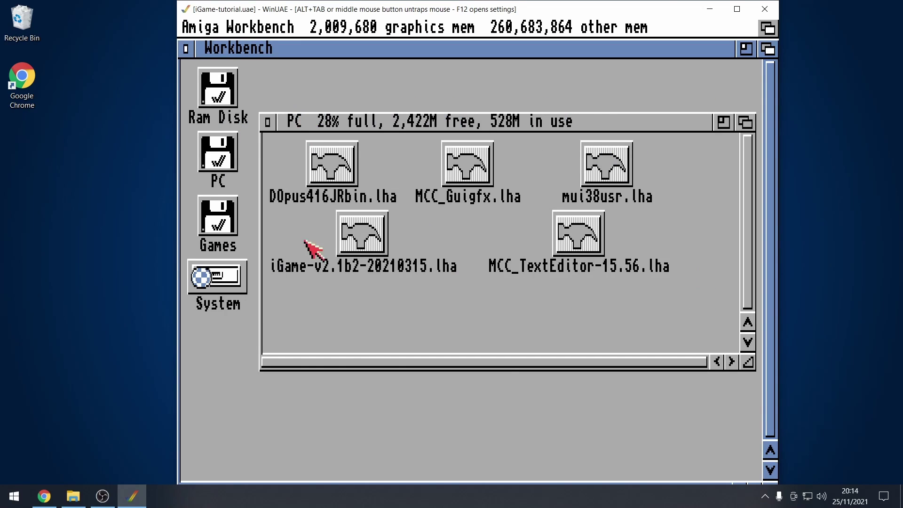
Step: Extract iGame-v2.1b2-20210315.lha to SYSTEM: with the LHA X command, and close the output and PC windows
left_click(374, 235)
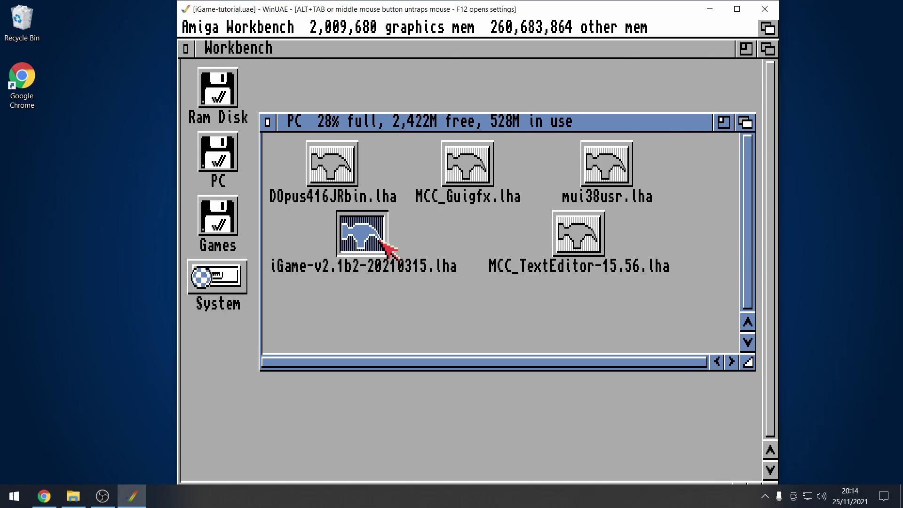
key("super+e")
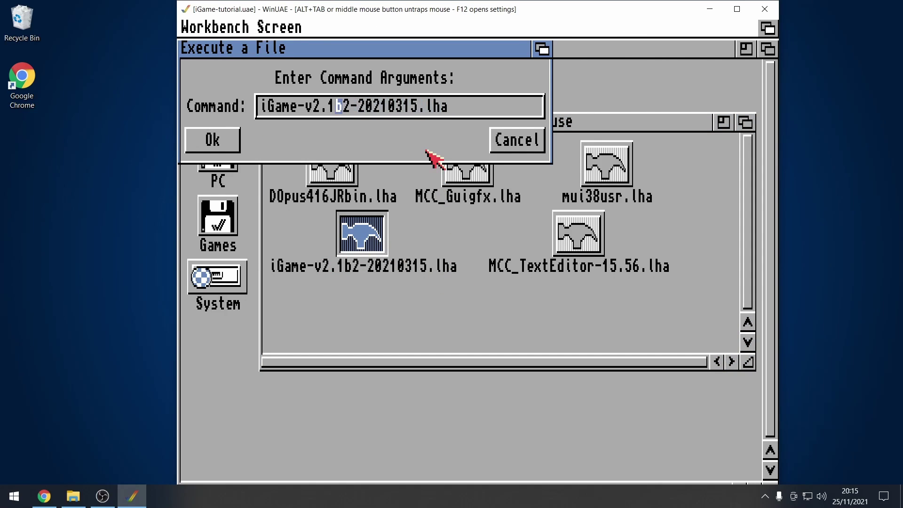
type("LH")
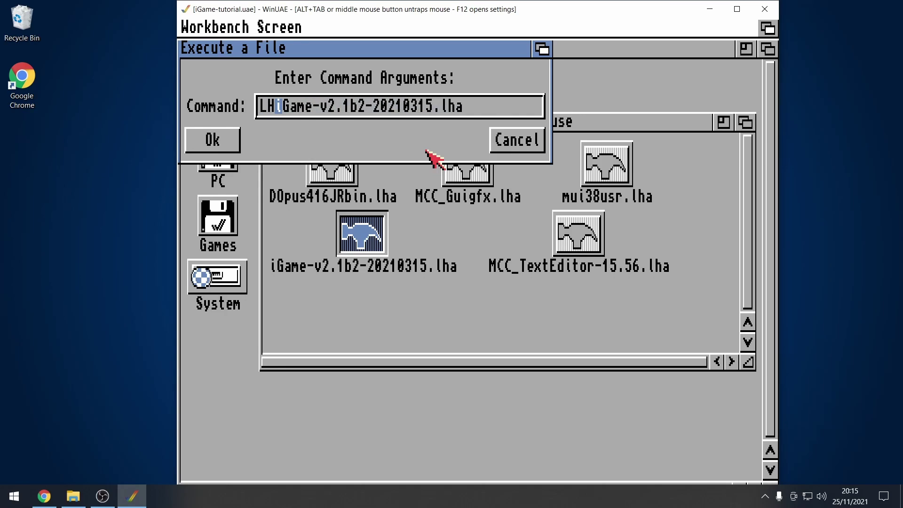
type("A X")
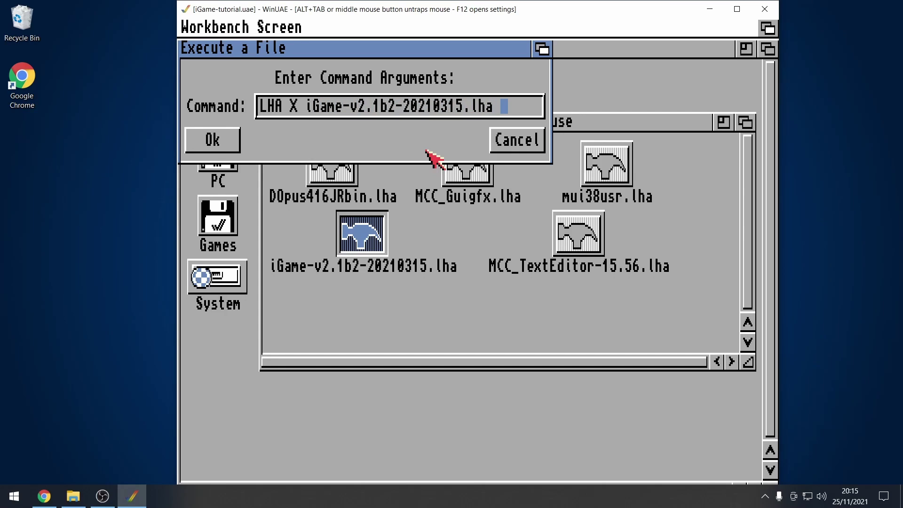
type("SYSTEM:")
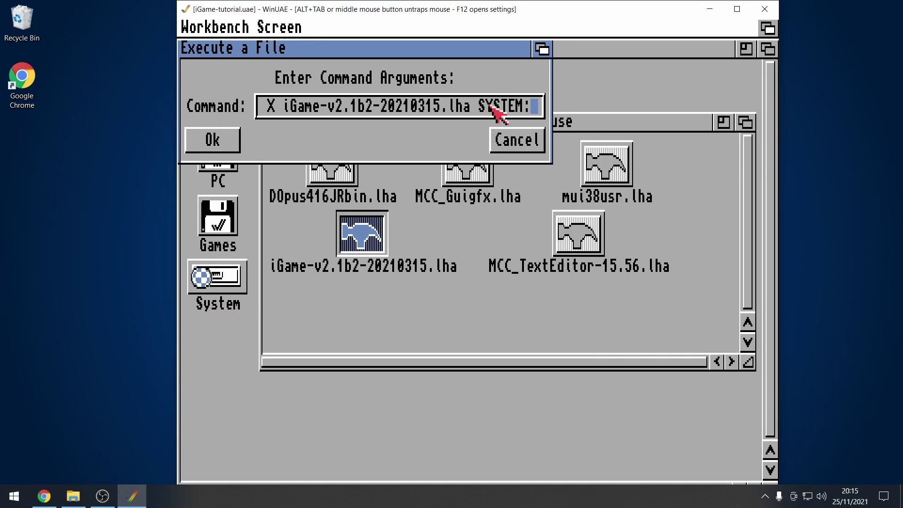
left_click(209, 139)
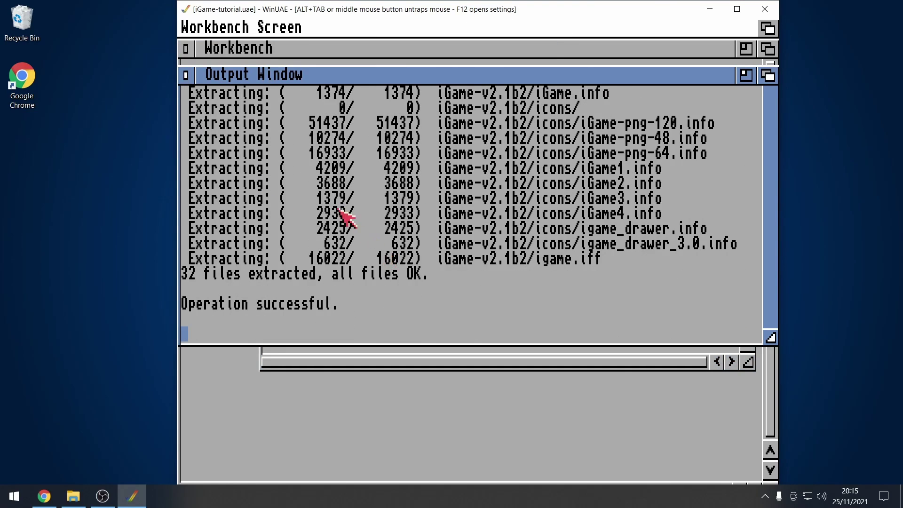
left_click(186, 75)
left_click(269, 122)
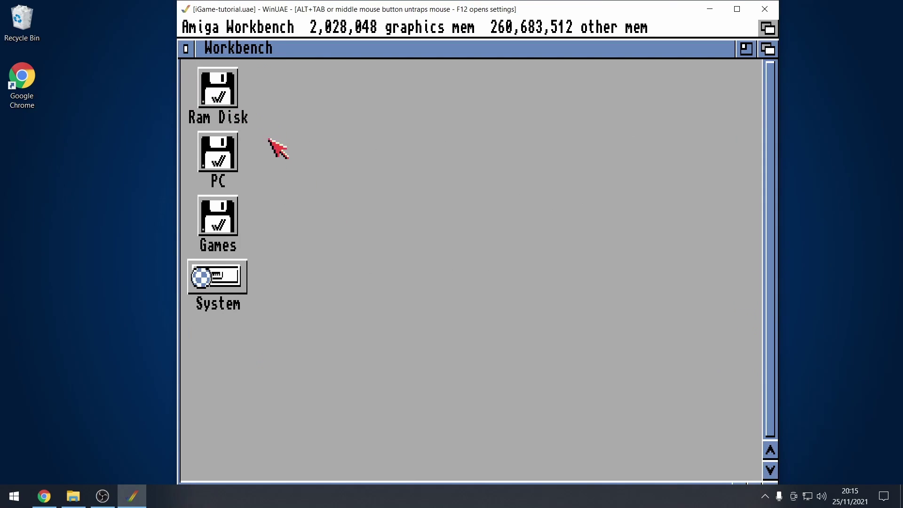
Step: Open the System drive and shift the iGame-v2.1b2 drawer icon fully into view
double_click(238, 291)
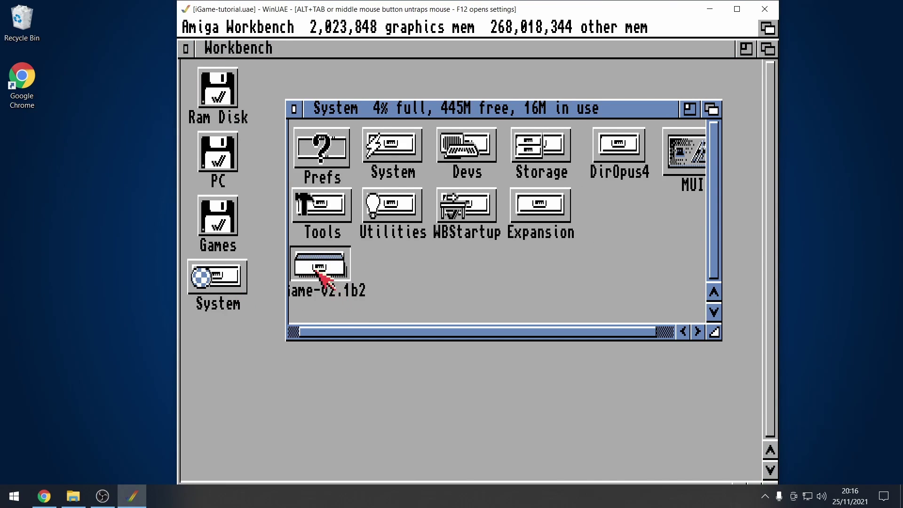
left_click_drag(317, 275, 335, 273)
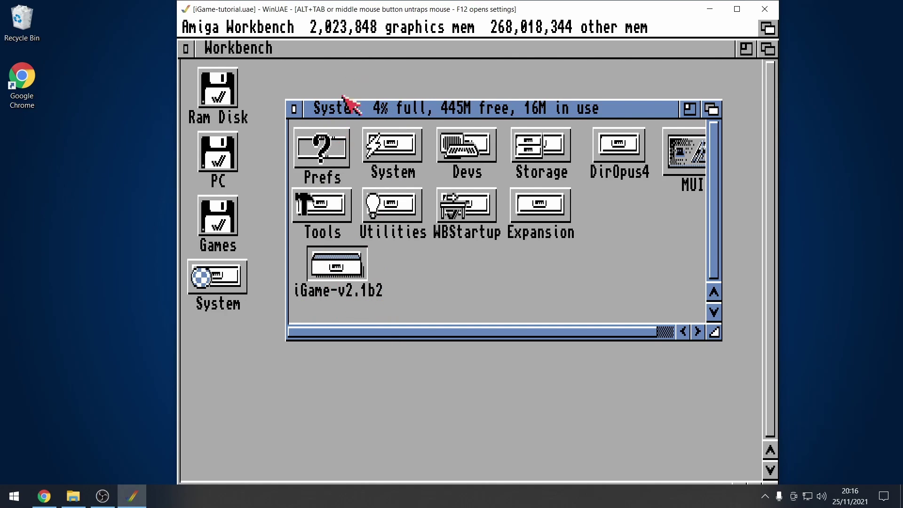
left_click(417, 265)
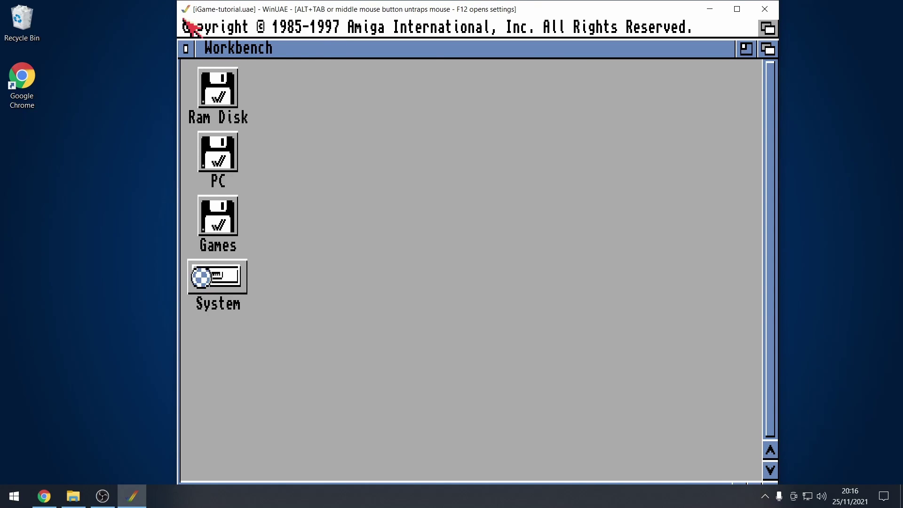
Step: Try to launch iGame from the iGame-v2.1b2 drawer on the System drive
double_click(220, 281)
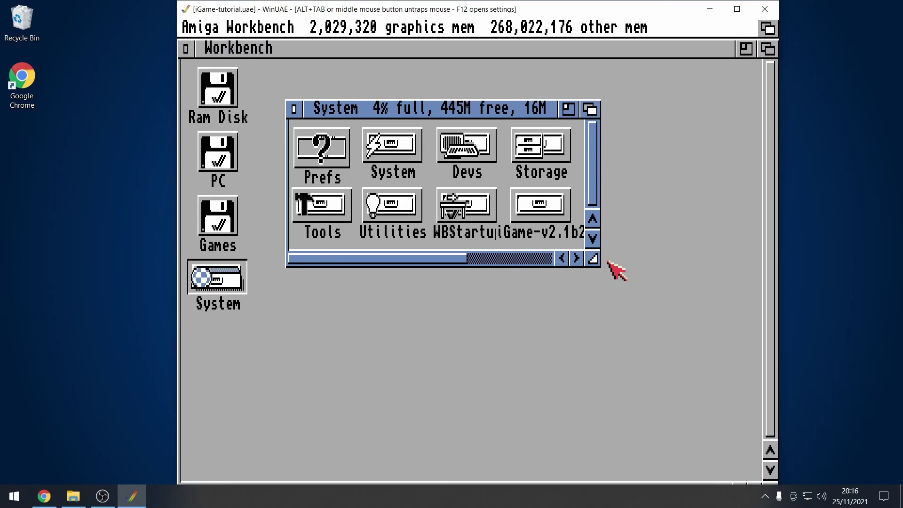
left_click_drag(593, 259, 682, 357)
left_click_drag(541, 214, 327, 288)
double_click(337, 283)
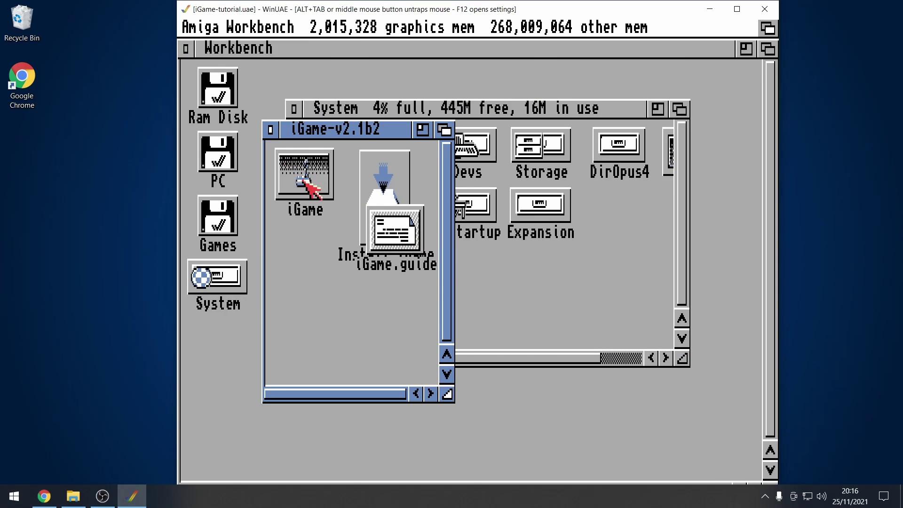
left_click(306, 181)
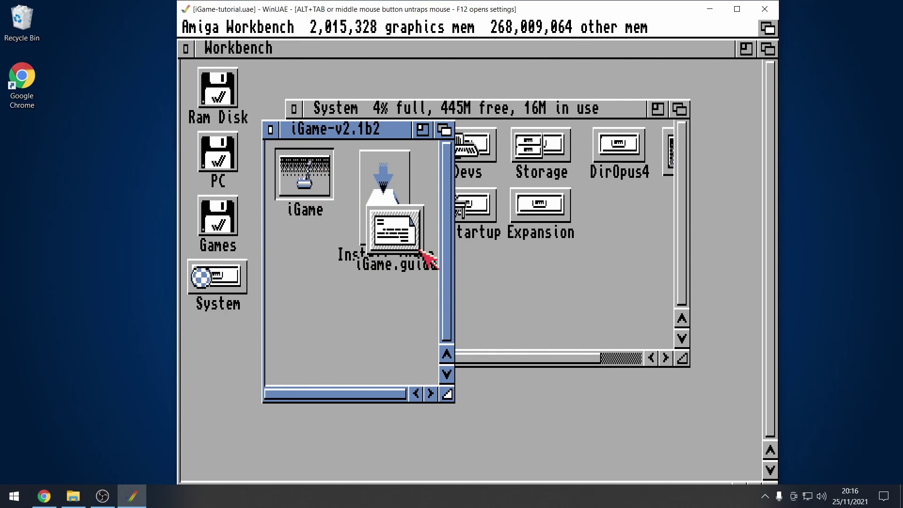
double_click(304, 187)
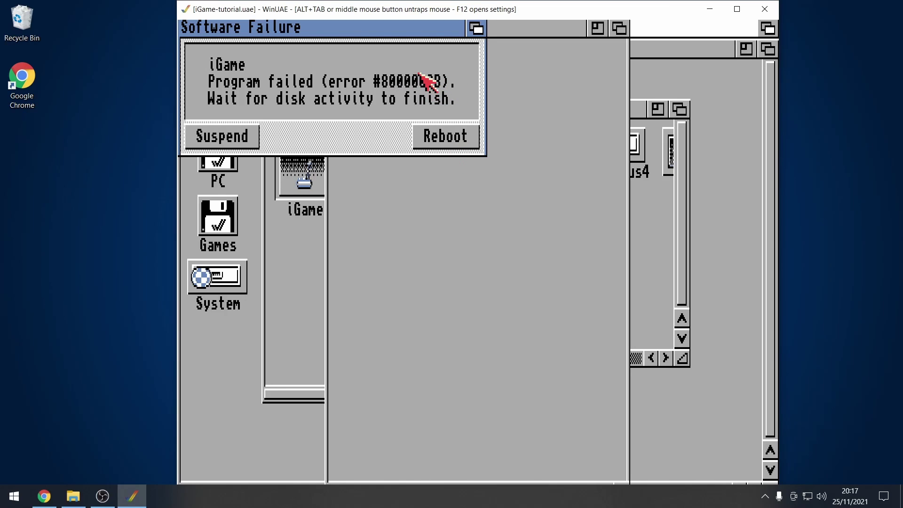
left_click(201, 137)
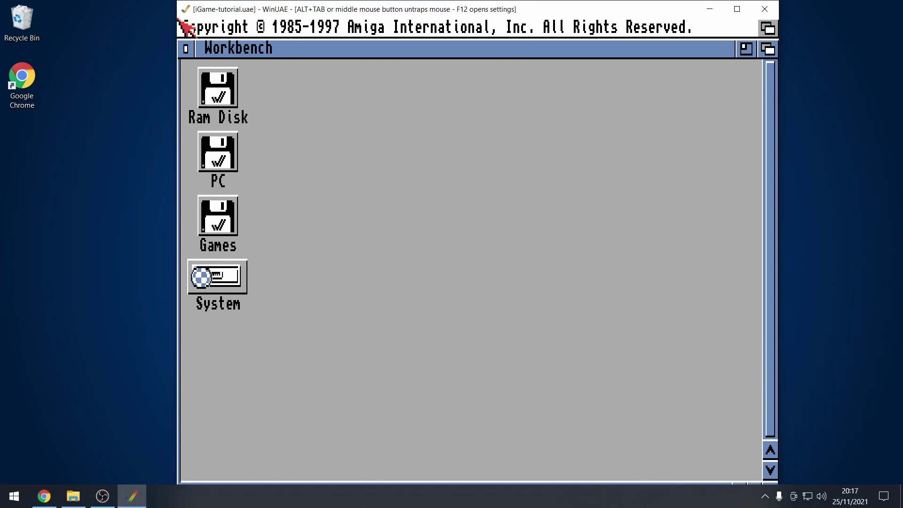
Step: Set the emulated FPU to 68881 in the WinUAE properties and reset the Amiga
key("F12")
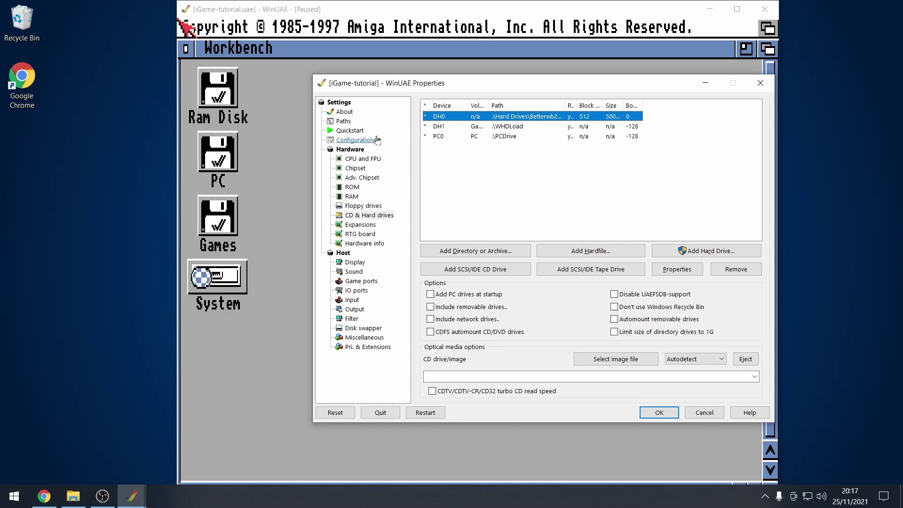
left_click_drag(394, 90, 414, 94)
left_click(396, 163)
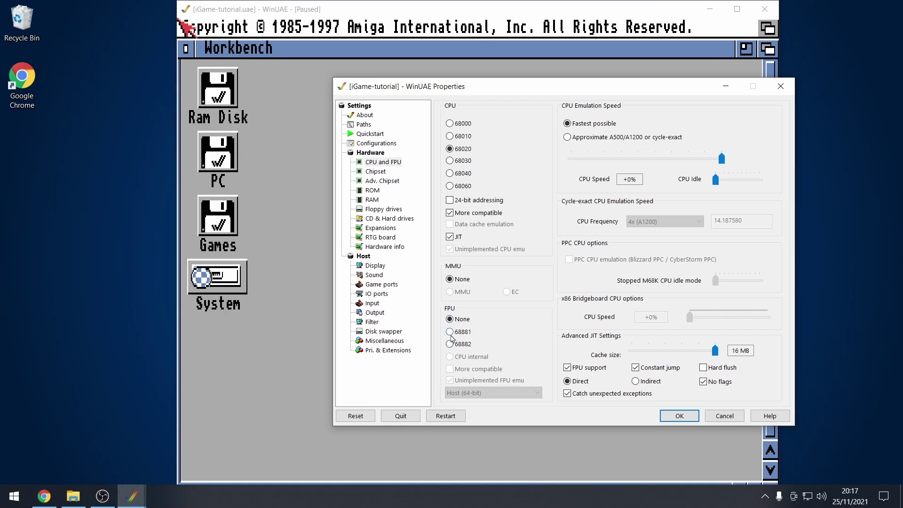
left_click(453, 334)
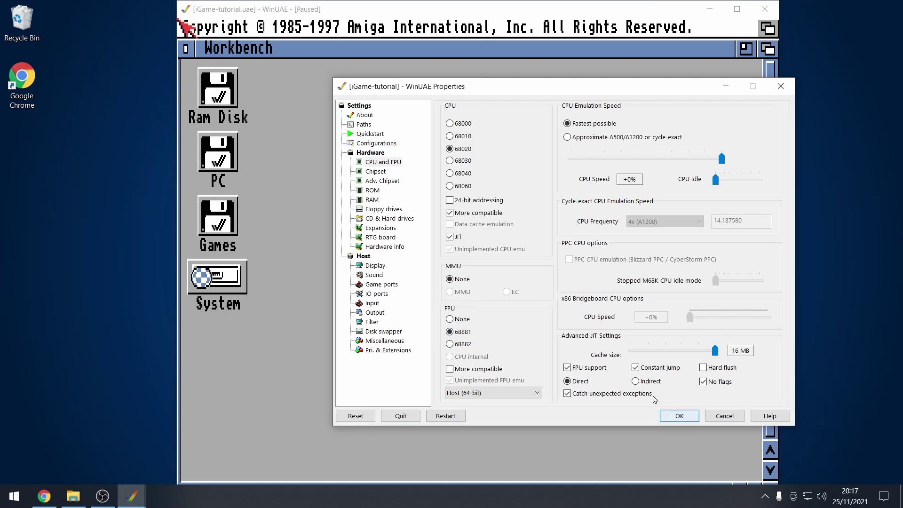
left_click(356, 416)
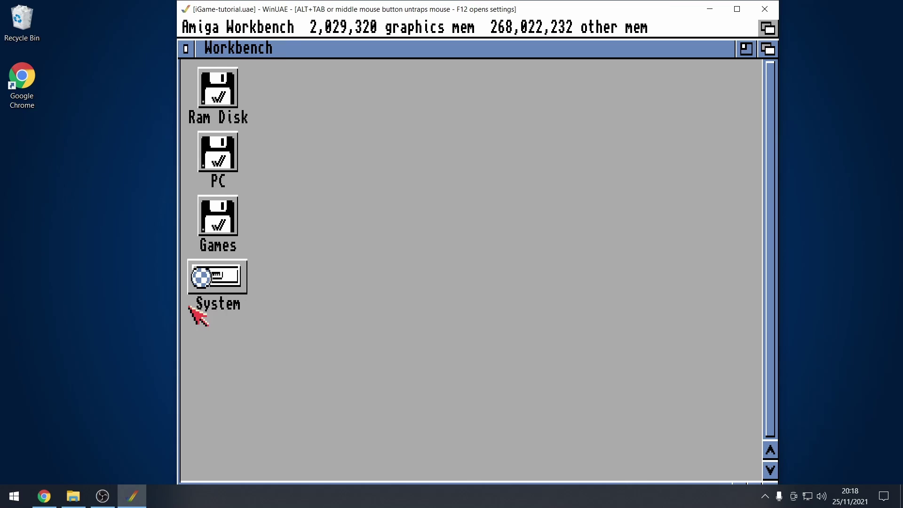
Step: Launch iGame from the iGame-v2.1b2 drawer on the System drive and widen its window across the screen
double_click(219, 288)
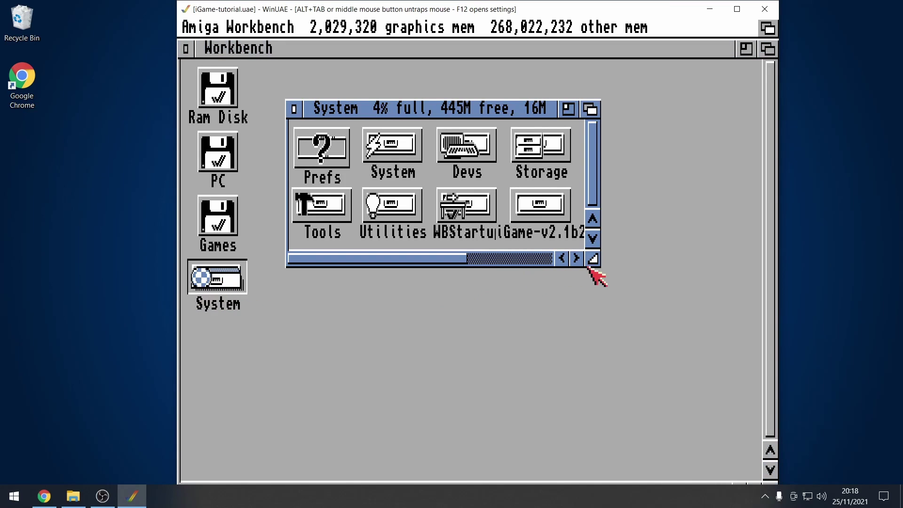
left_click_drag(589, 264, 668, 321)
double_click(541, 211)
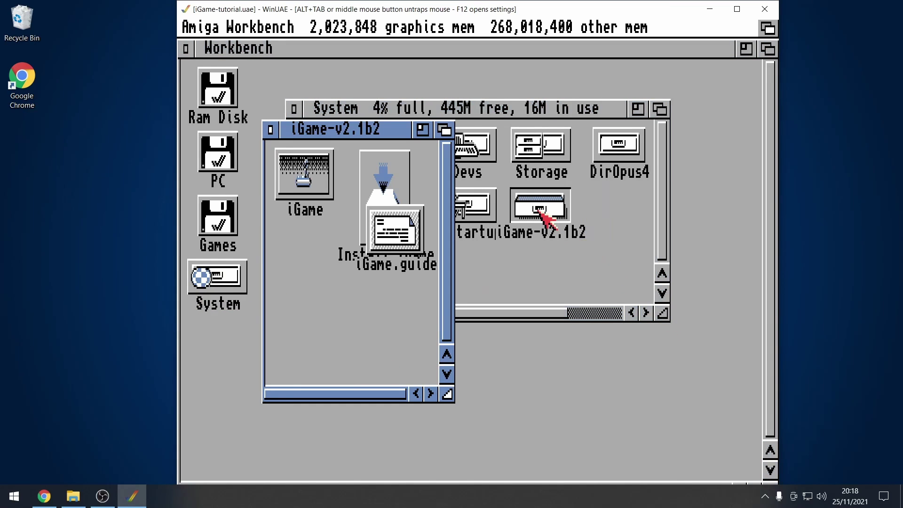
double_click(302, 172)
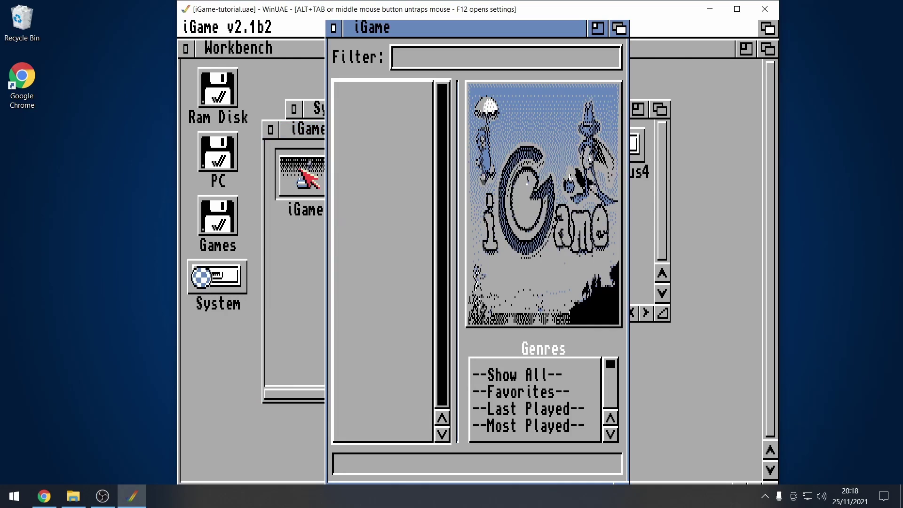
left_click_drag(409, 35, 298, 43)
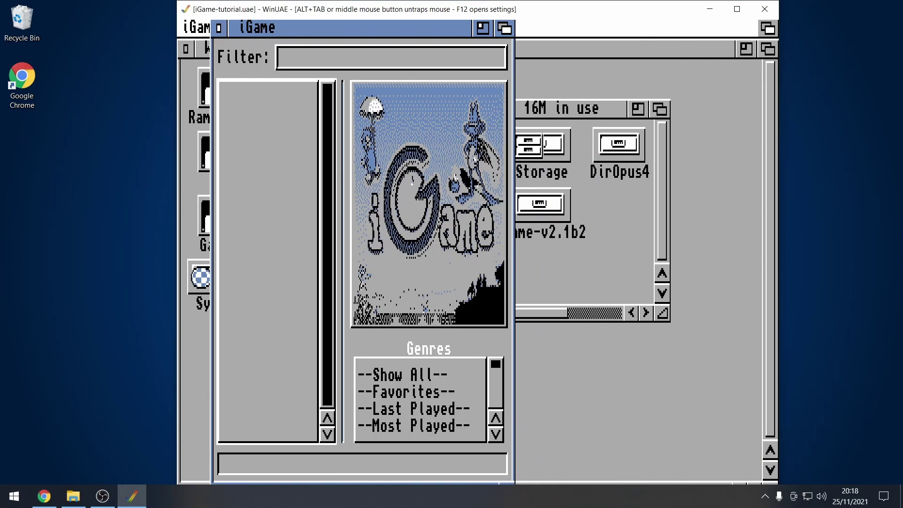
left_click_drag(510, 478, 766, 468)
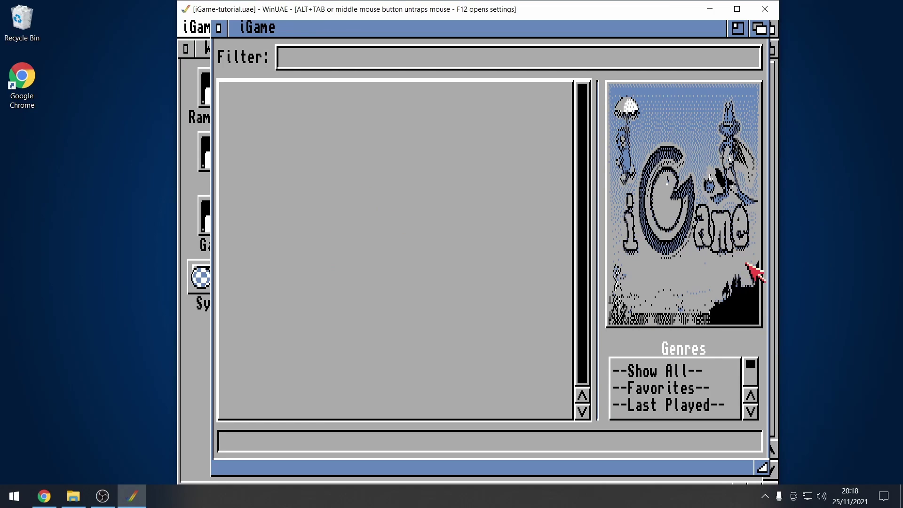
Step: Open the Games drive on the Workbench to view its game drawers, and close it again
right_click(258, 26)
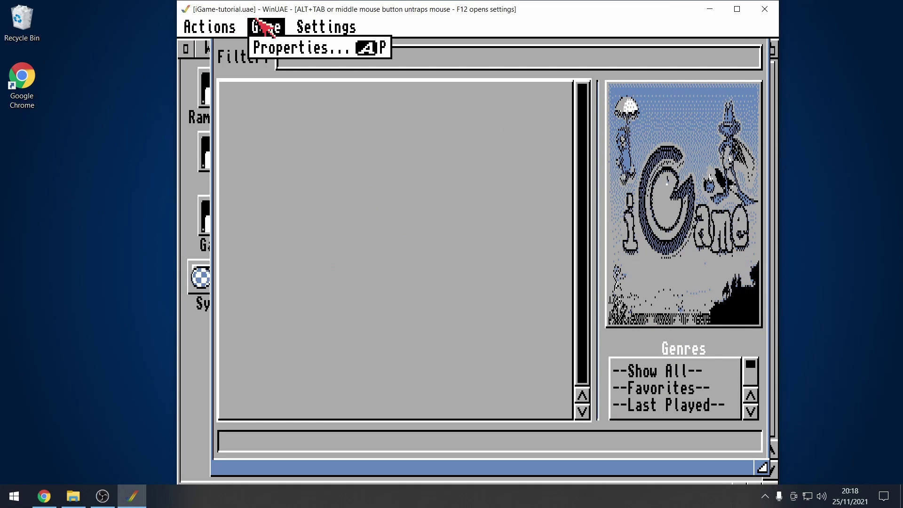
left_click(190, 242)
double_click(205, 221)
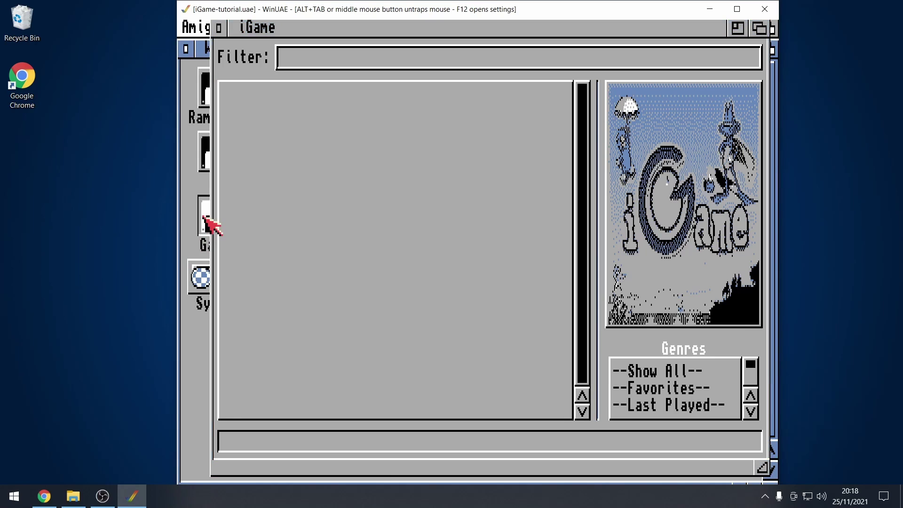
left_click_drag(304, 123, 322, 144)
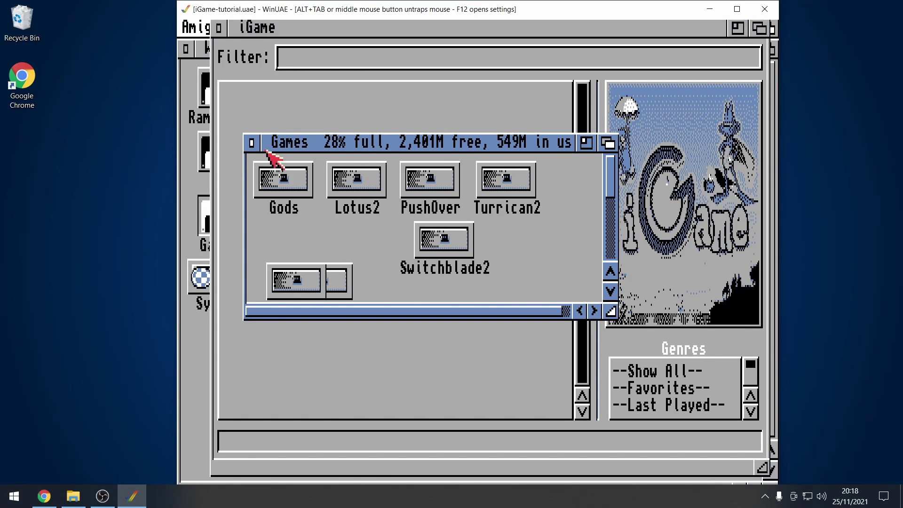
left_click(251, 142)
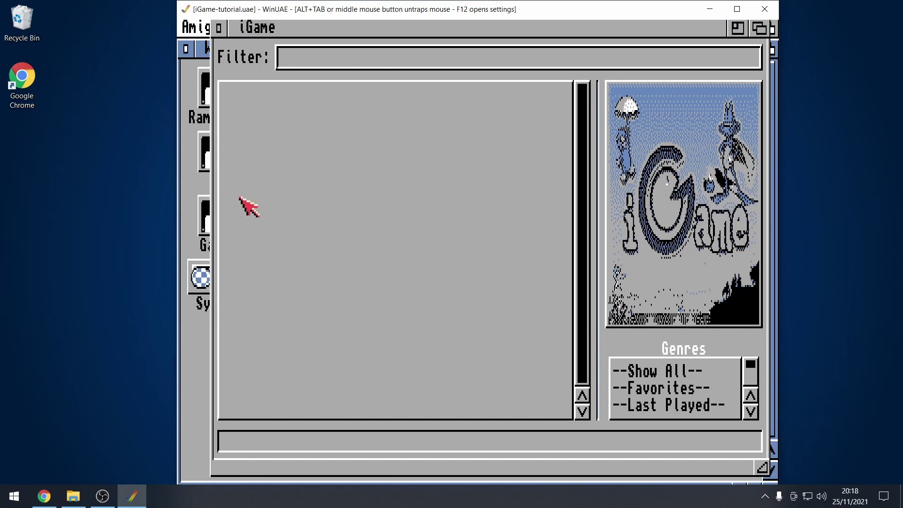
Step: Move the iGame window slightly down and open iGame's Game Repositories settings
left_click(354, 33)
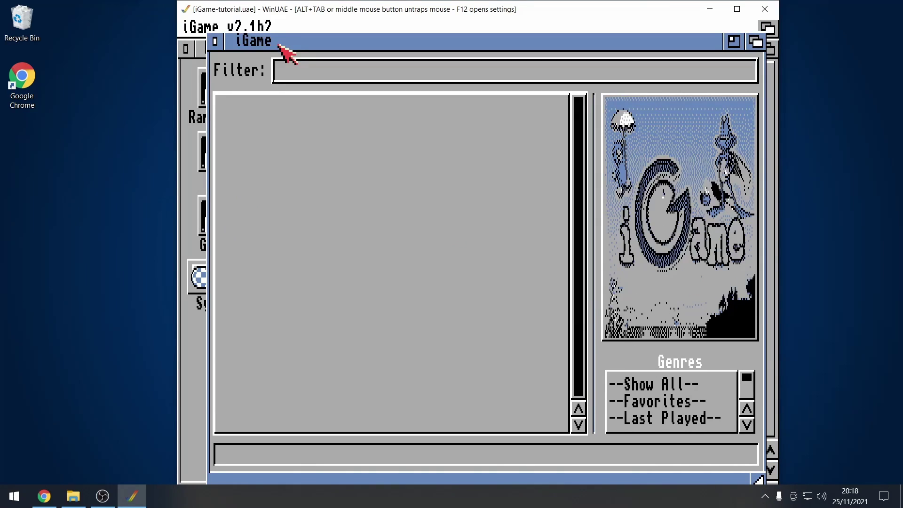
right_click(288, 32)
mouse_move(303, 33)
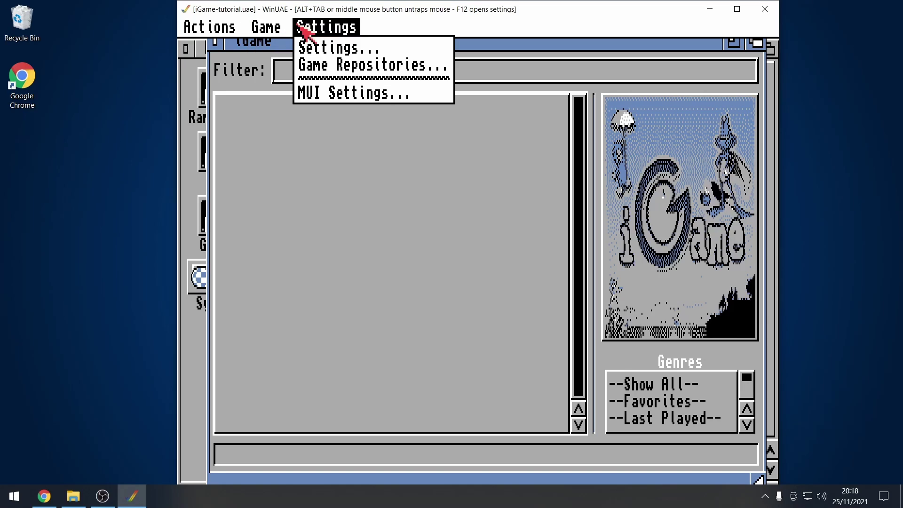
right_click(369, 70)
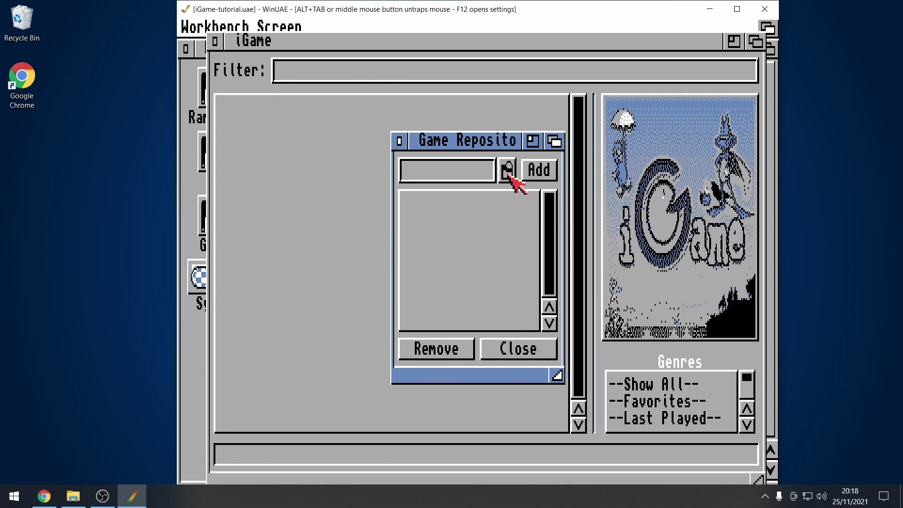
Step: Add the Games: volume to the game repository list and close the repositories window
left_click(509, 174)
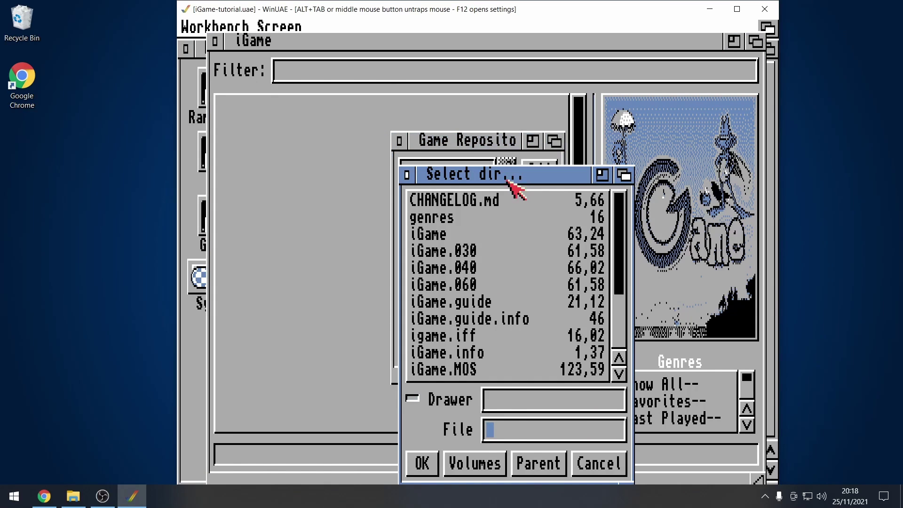
left_click(474, 463)
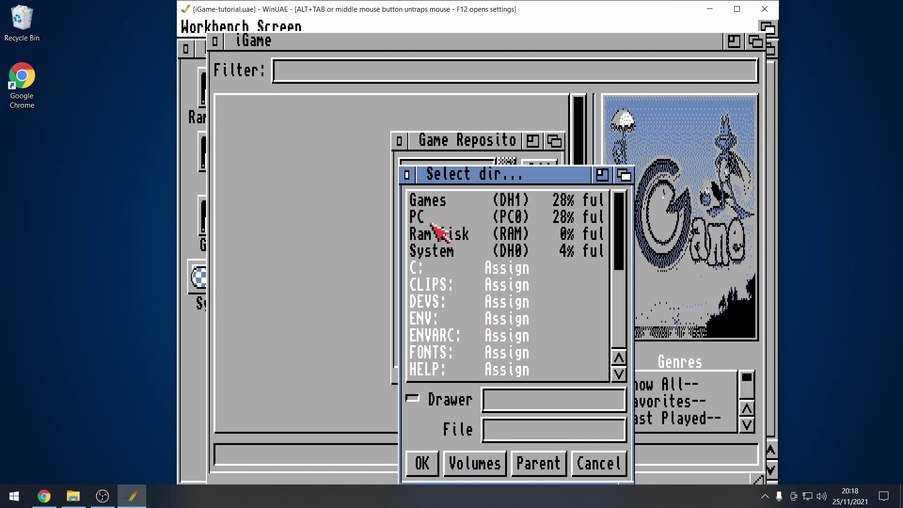
left_click(435, 200)
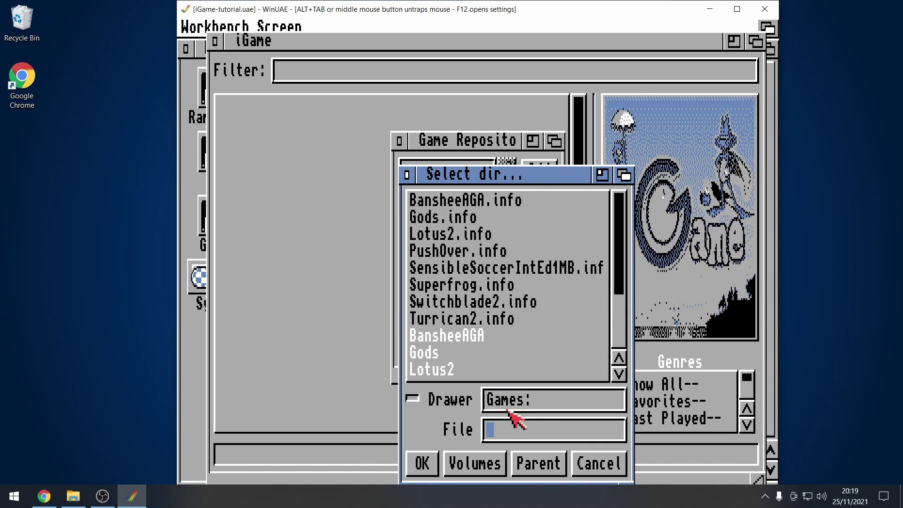
left_click(421, 463)
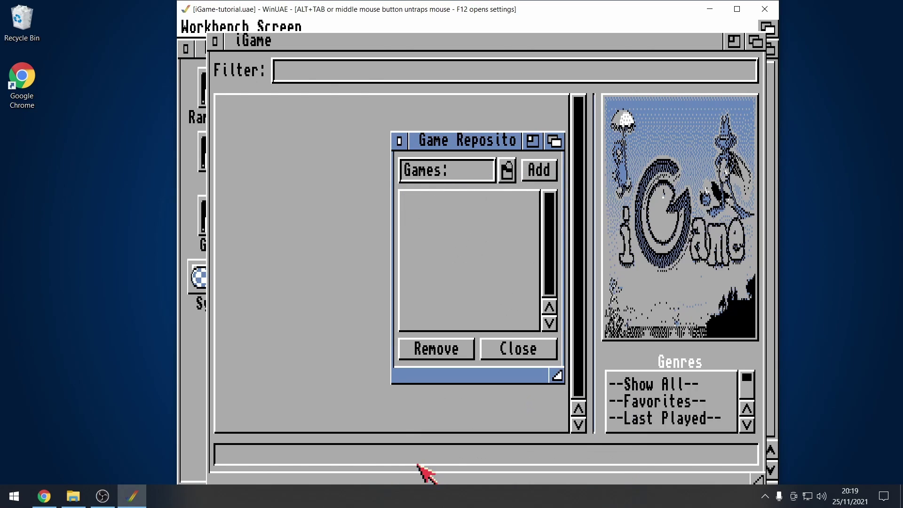
left_click(540, 172)
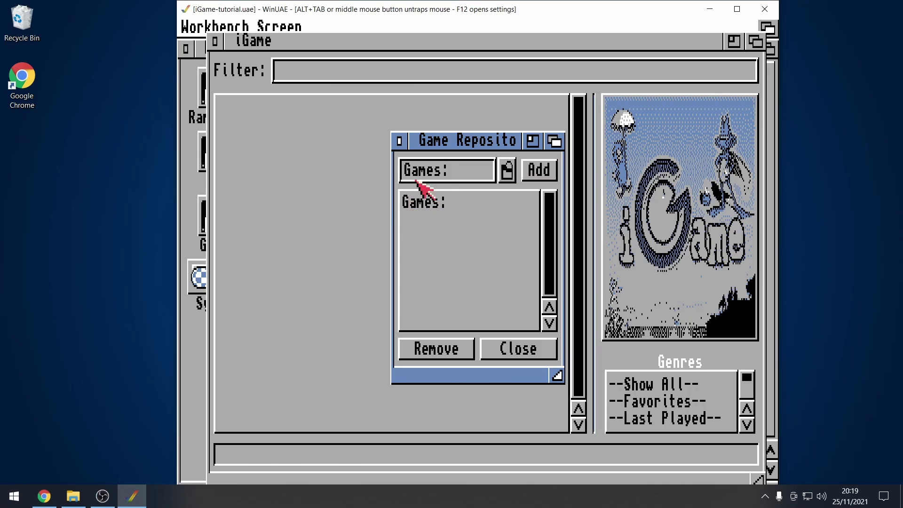
left_click(524, 355)
Step: Scan the repositories in iGame to fill the game list
right_click(284, 47)
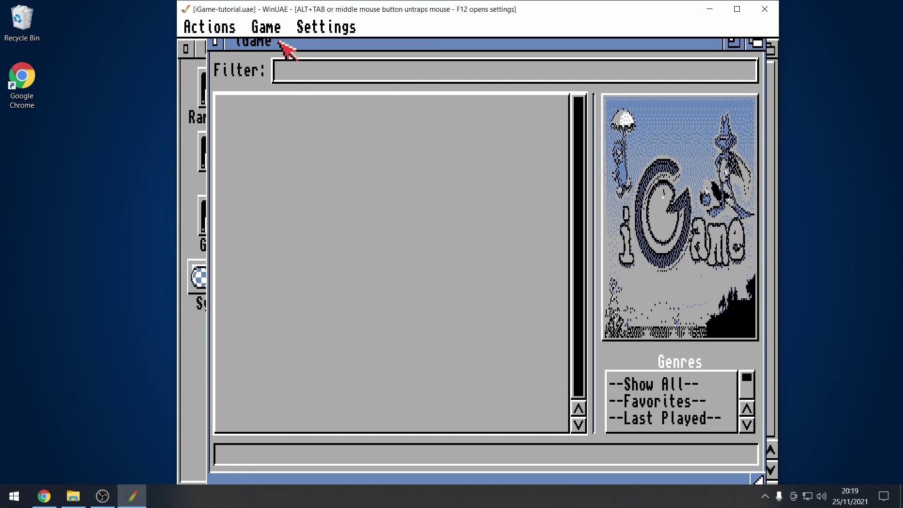
right_click(227, 30)
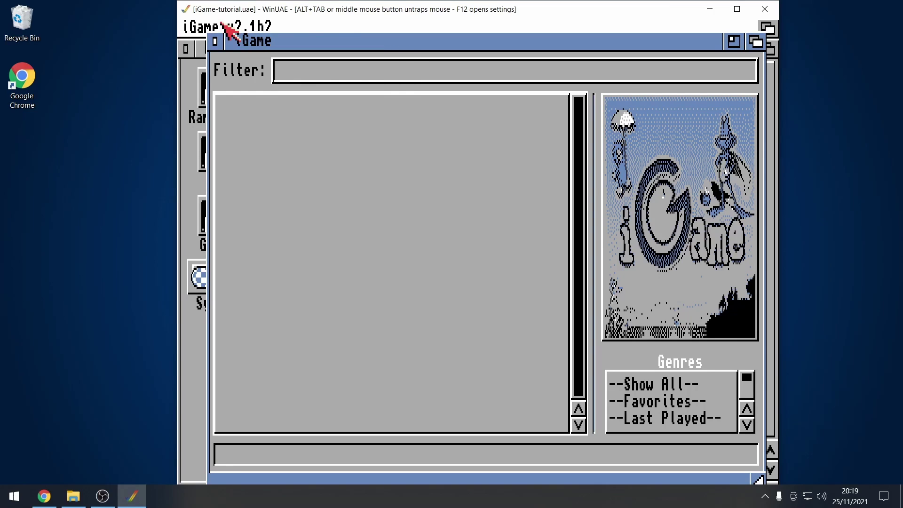
right_click(228, 29)
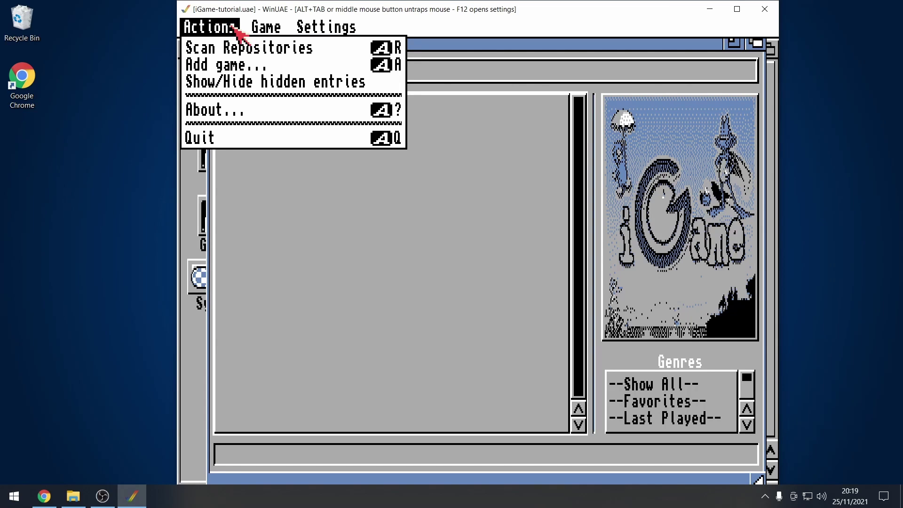
right_click(248, 54)
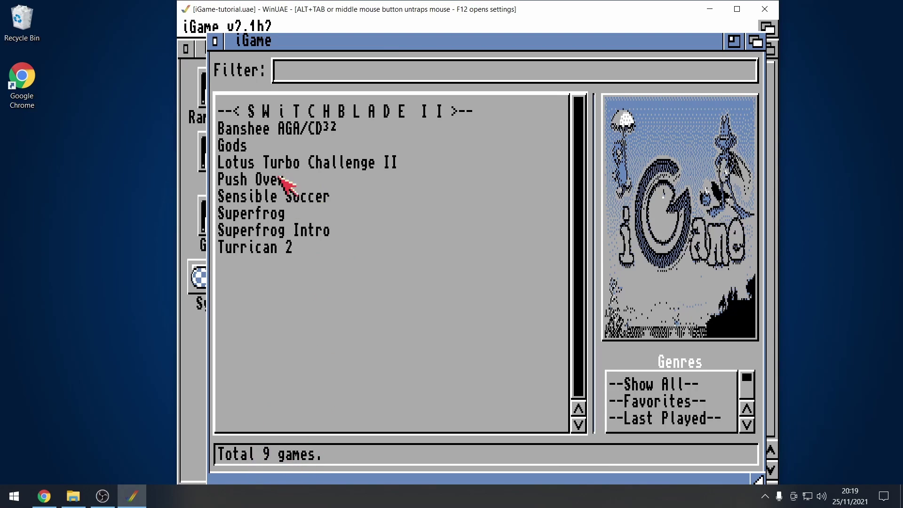
Step: Browse through the titles in iGame's list, launch Turrican 2 and quit it back to iGame
left_click(294, 132)
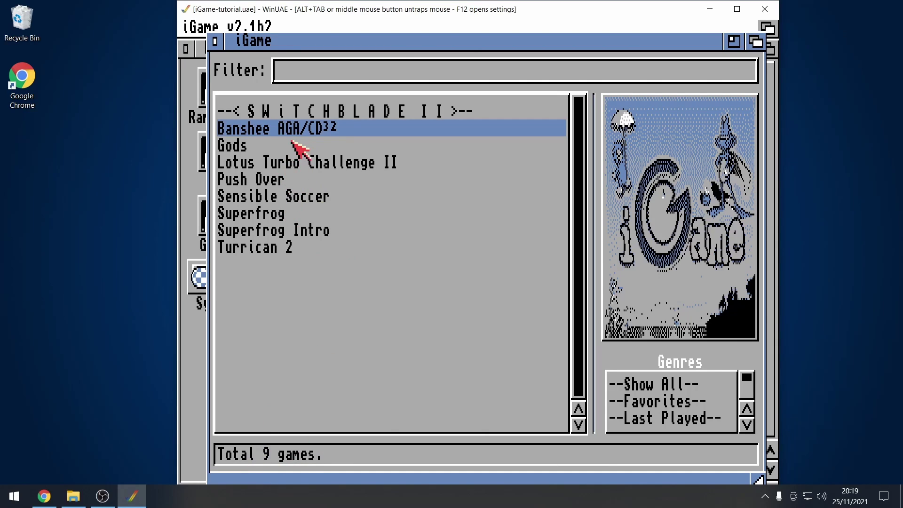
left_click(292, 145)
left_click(289, 163)
left_click(288, 179)
left_click(284, 196)
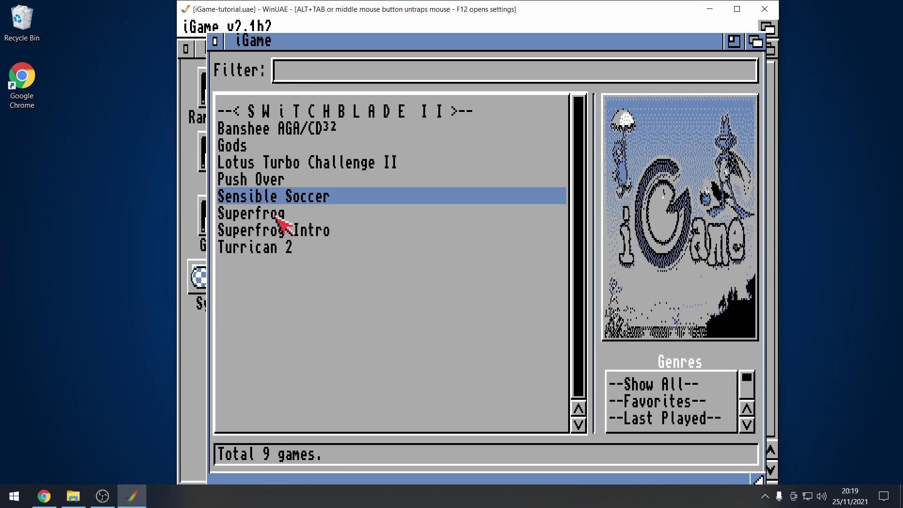
left_click(279, 230)
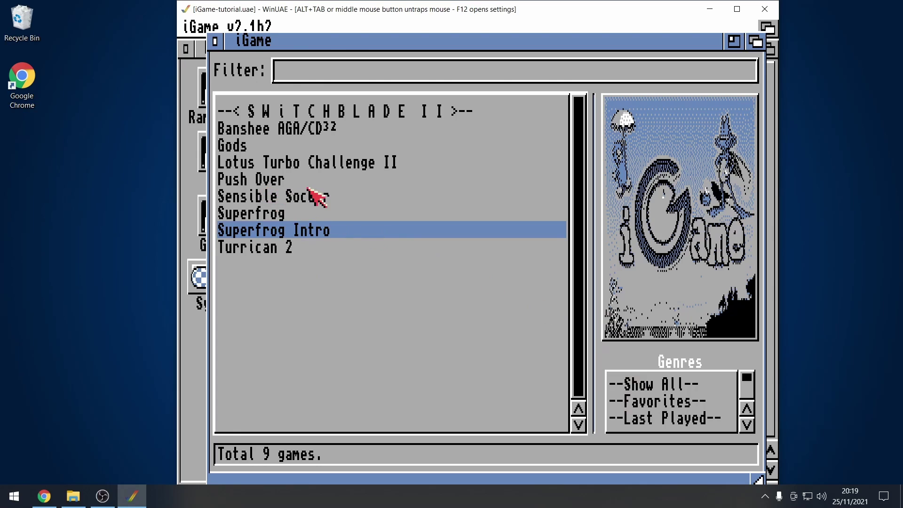
double_click(267, 251)
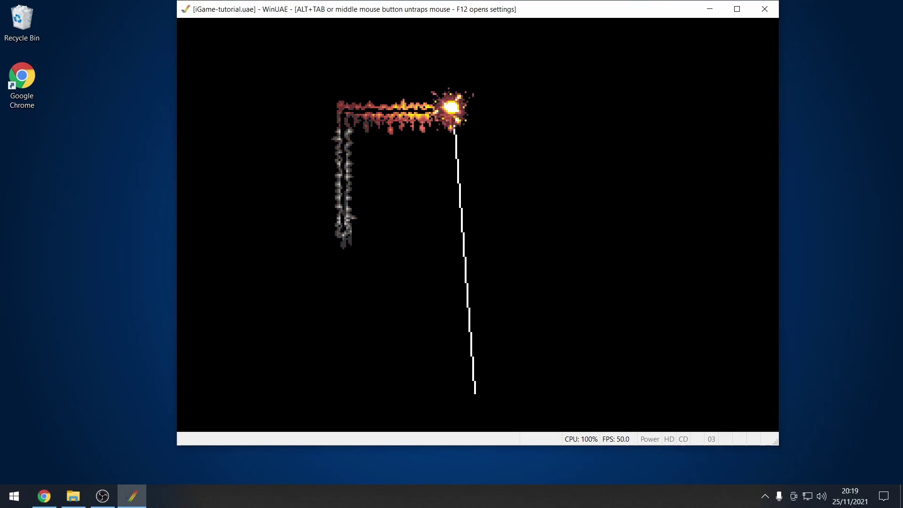
key("F10")
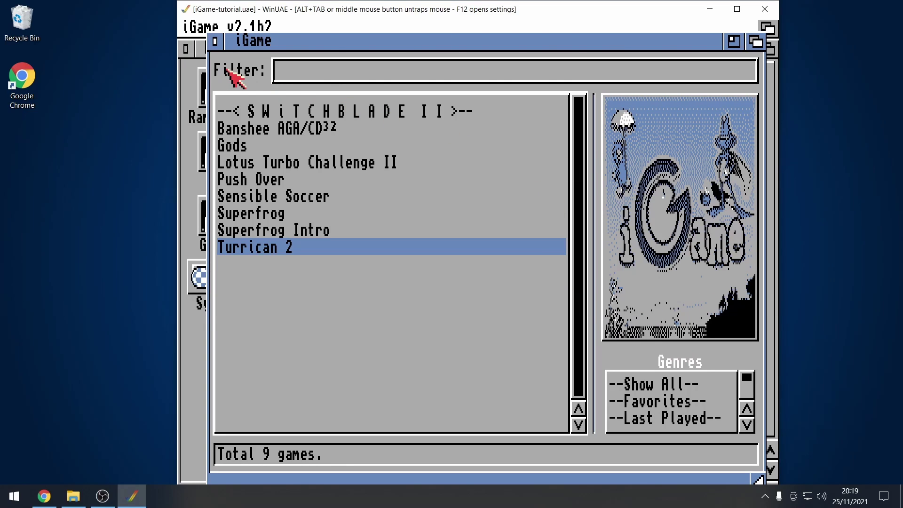
Step: Close iGame and open the Gods drawer on the Games drive, enlarging the Games window
left_click(216, 41)
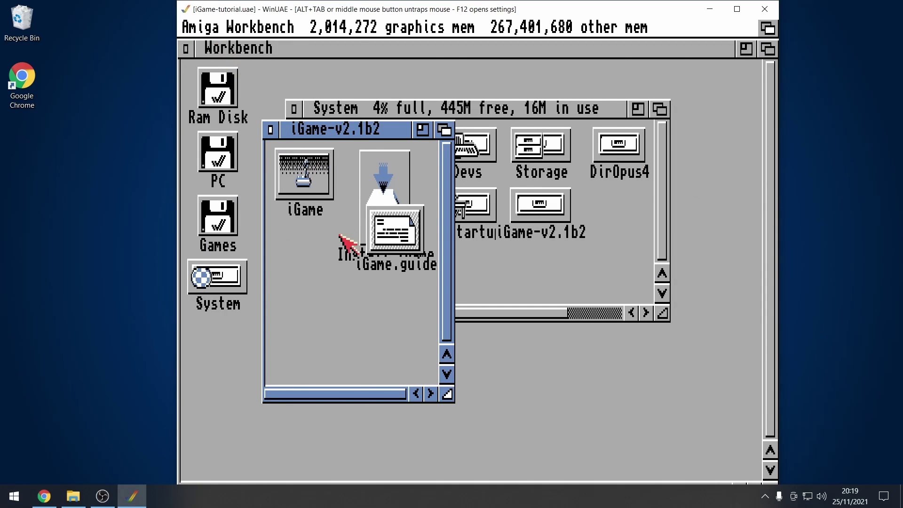
double_click(228, 230)
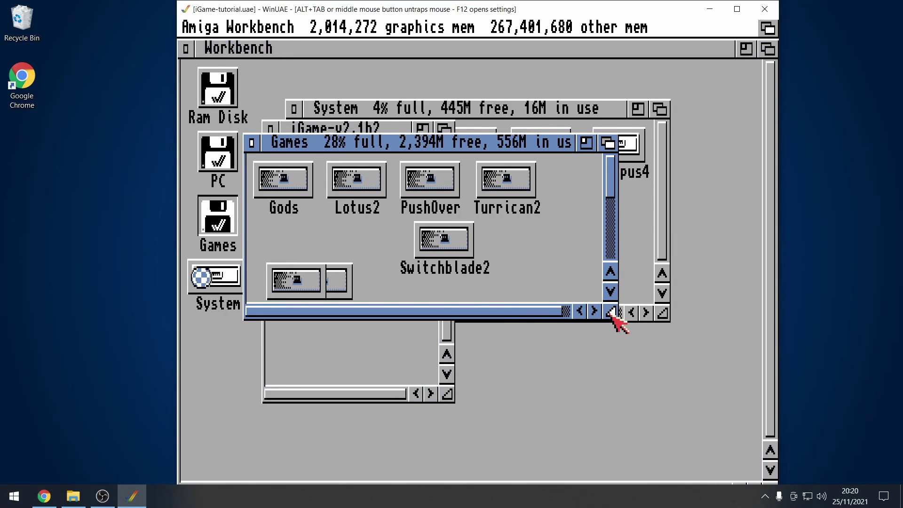
left_click_drag(612, 315, 699, 385)
left_click(277, 181)
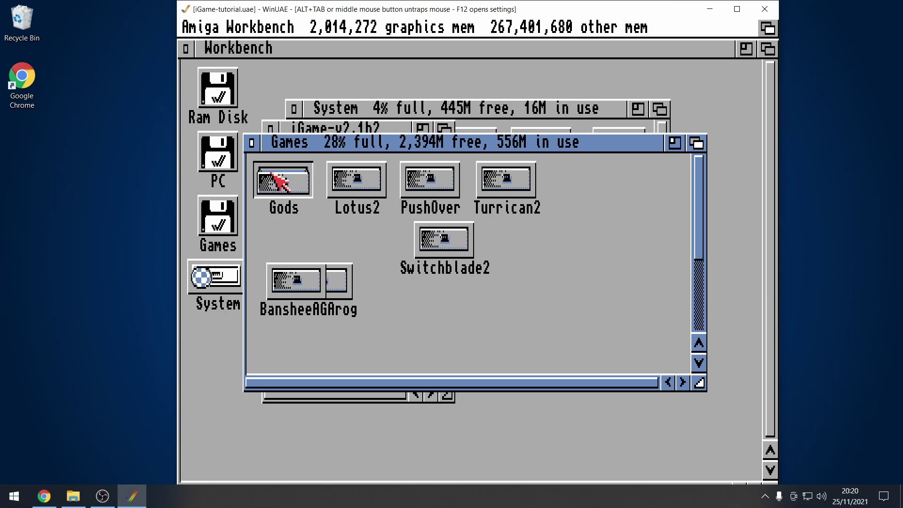
double_click(276, 179)
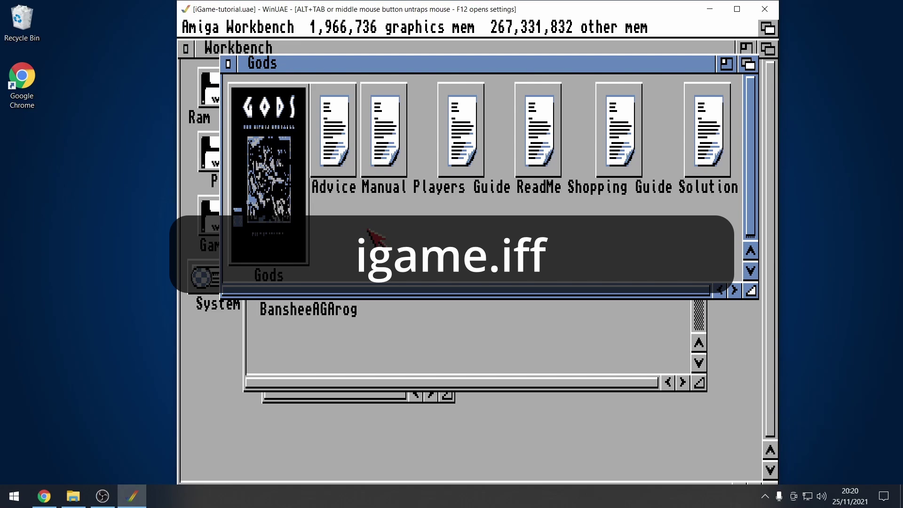
Step: Switch to Chrome and maximize the Aminet page for hstwb_igame_eab_games.lha
middle_click(340, 265)
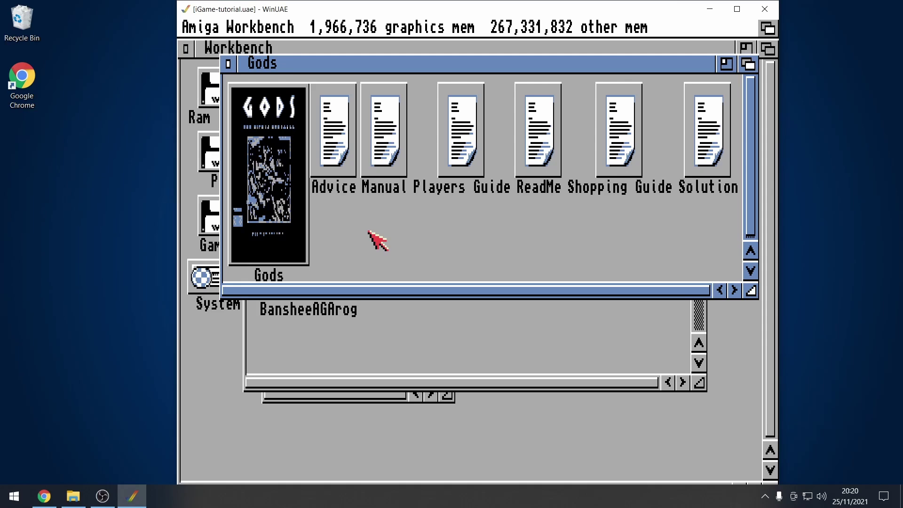
left_click(44, 496)
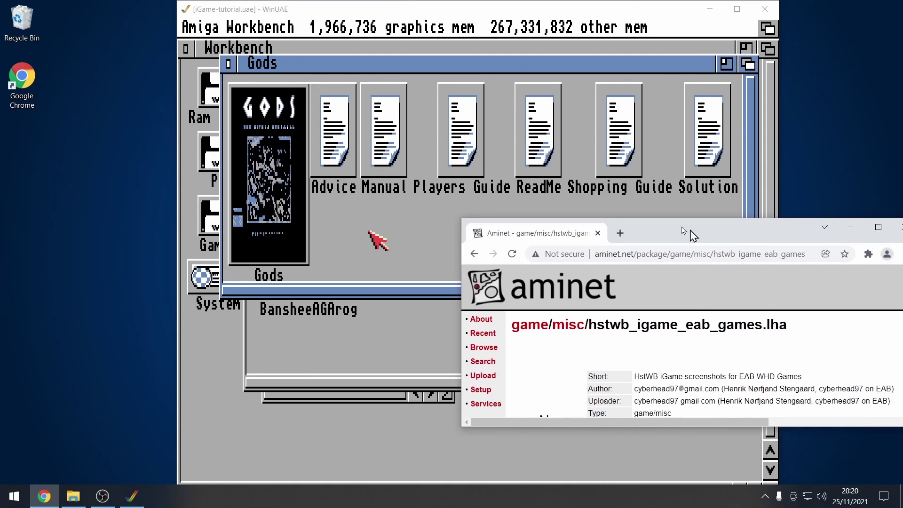
left_click_drag(695, 225, 508, 5)
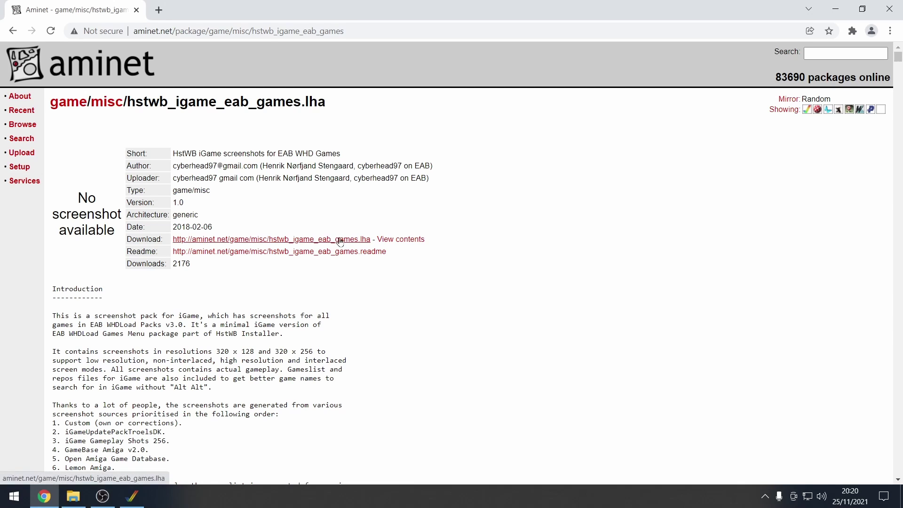
Step: Examine the package's contents listing for the 320x128 folders, their letter subfolders and the igame.iff file of each game, and return to the page start
scroll(468, 240, "down", 12)
scroll(468, 236, "down", 5)
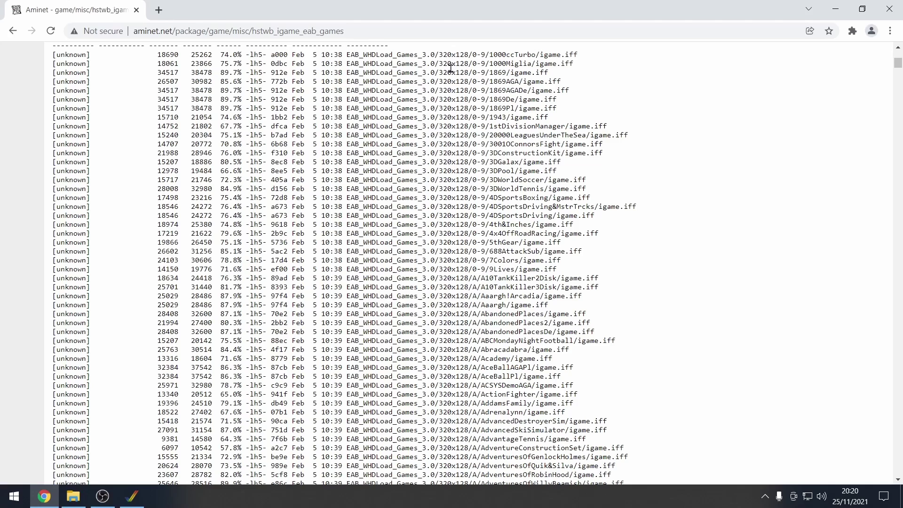
left_click_drag(439, 56, 462, 55)
left_click(472, 280)
scroll(485, 319, "down", 20)
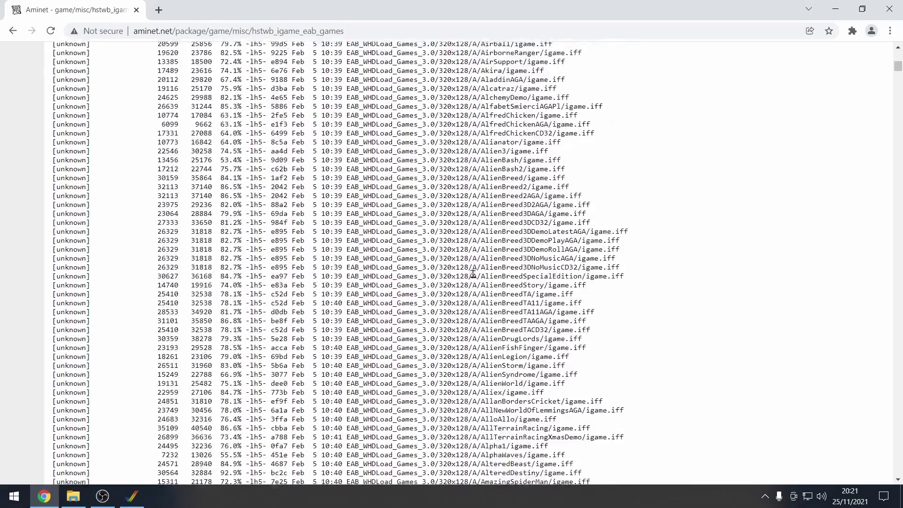
scroll(483, 266, "down", 10)
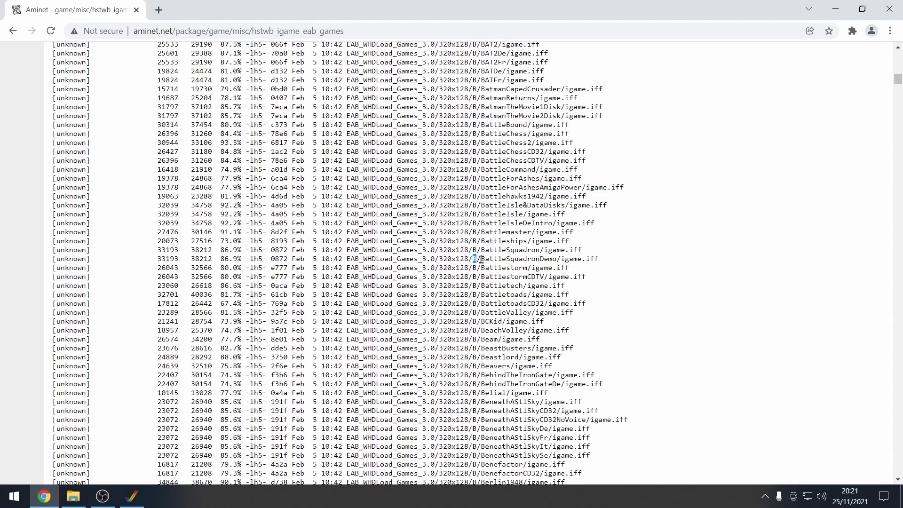
left_click_drag(480, 259, 568, 251)
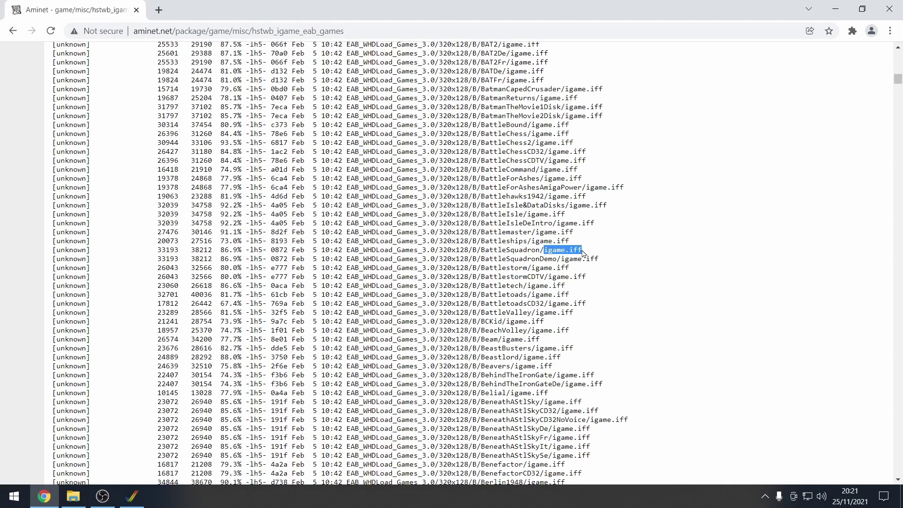
key("Home")
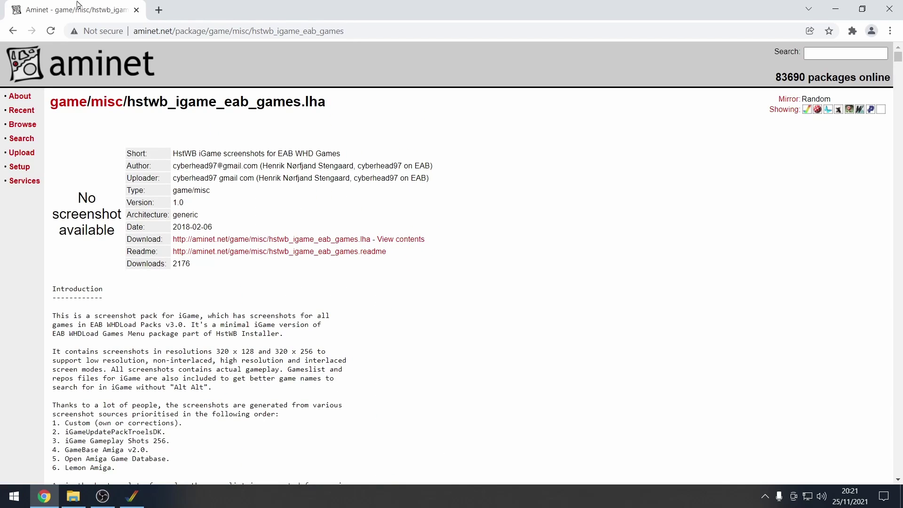
Step: Switch back to WinUAE and close the Games drive window
left_click(133, 496)
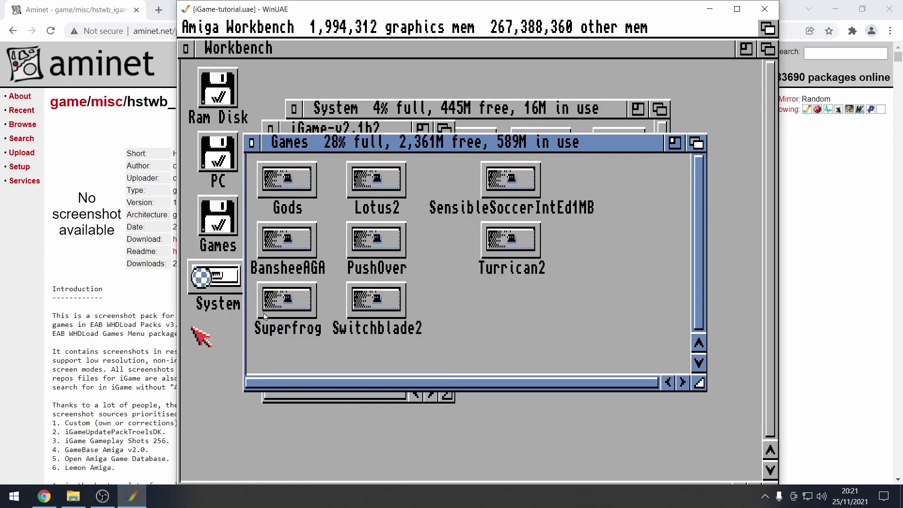
left_click(260, 146)
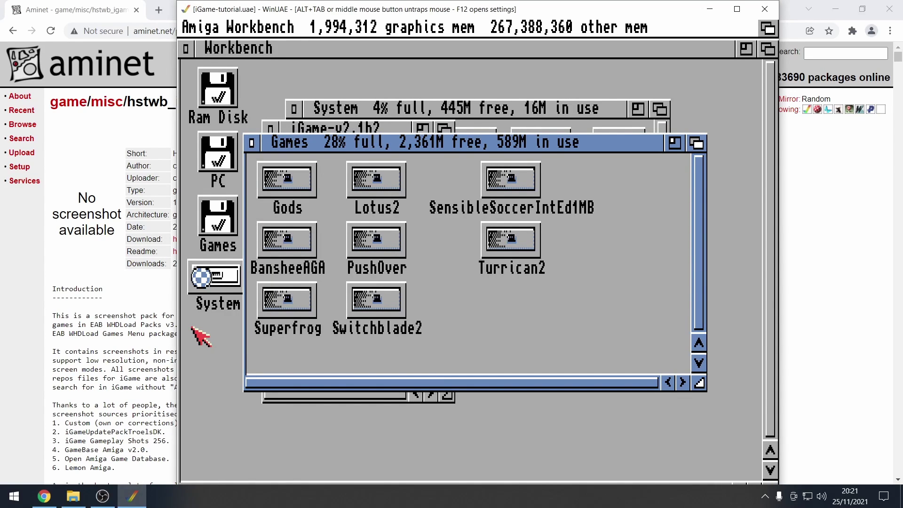
left_click(250, 142)
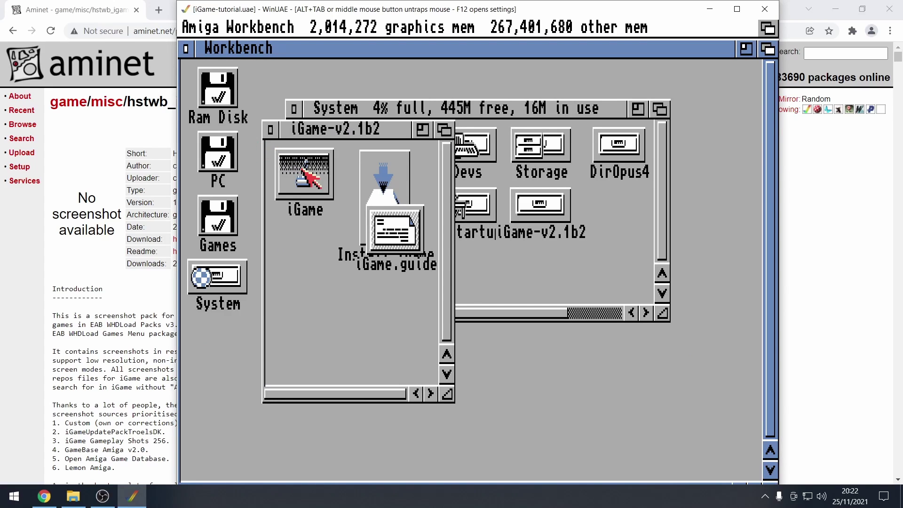